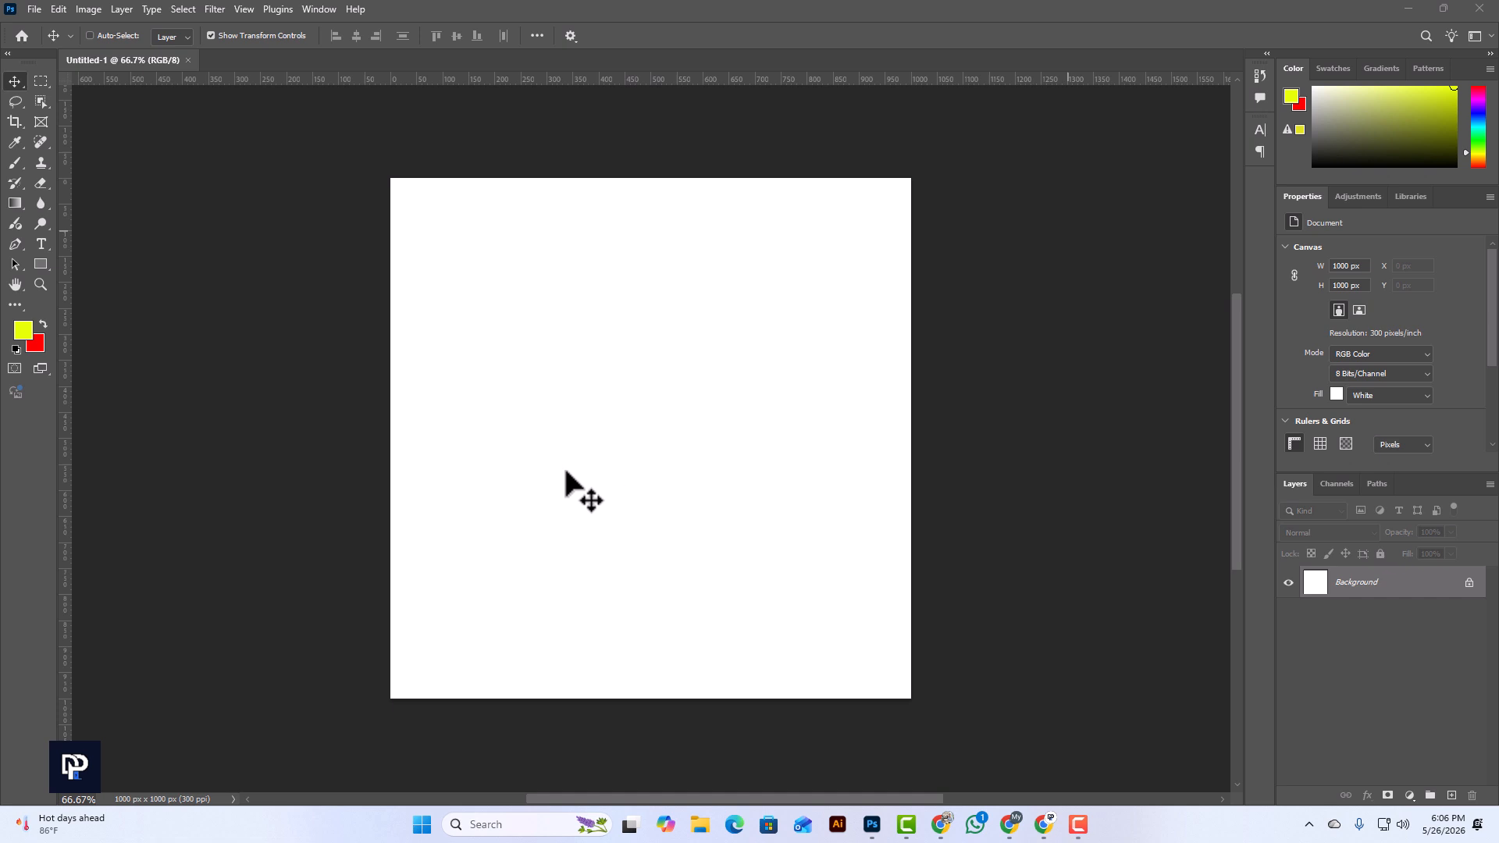
pyautogui.scroll(-1, 597, 393)
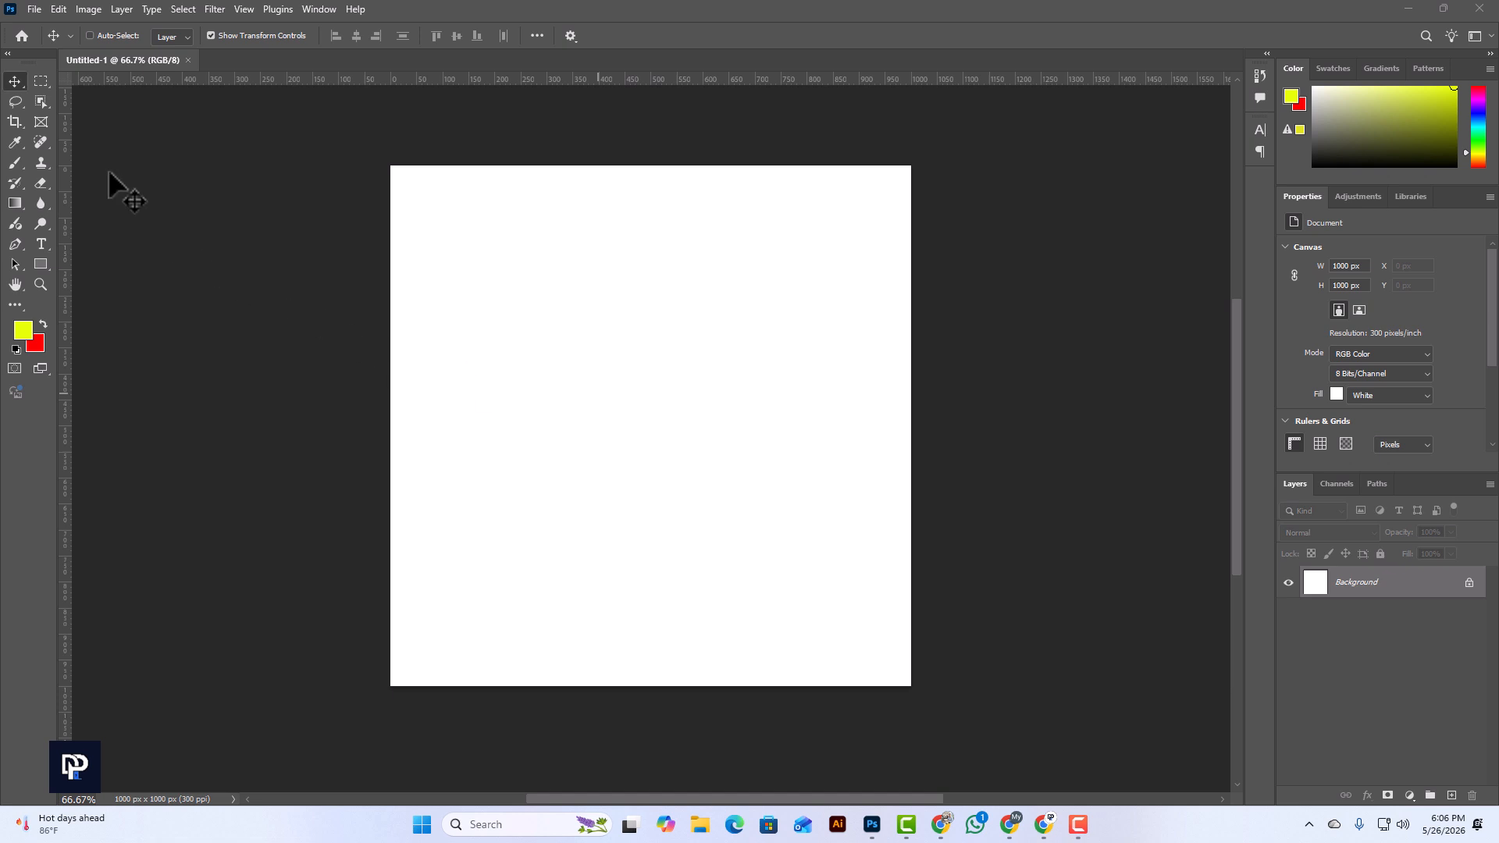
pyautogui.scroll(1, 512, 397)
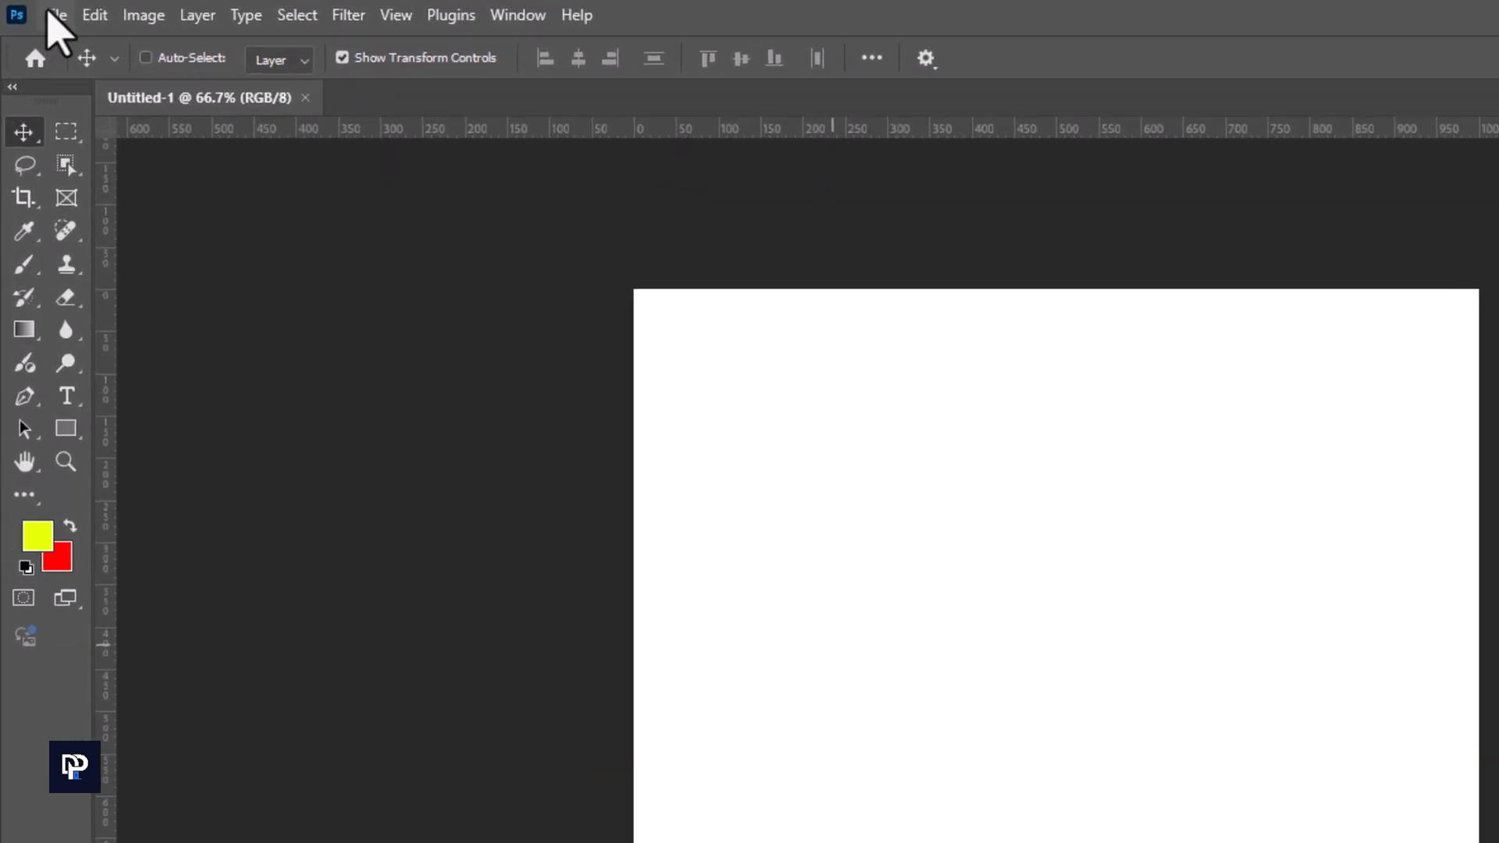
# Open the photo H Retouch Demo__ (2) from the hair mask folder inside Downloads > Photoshop-20260526T072117Z-3-001 > Photoshop
pyautogui.click(34, 10)
pyautogui.click(87, 72)
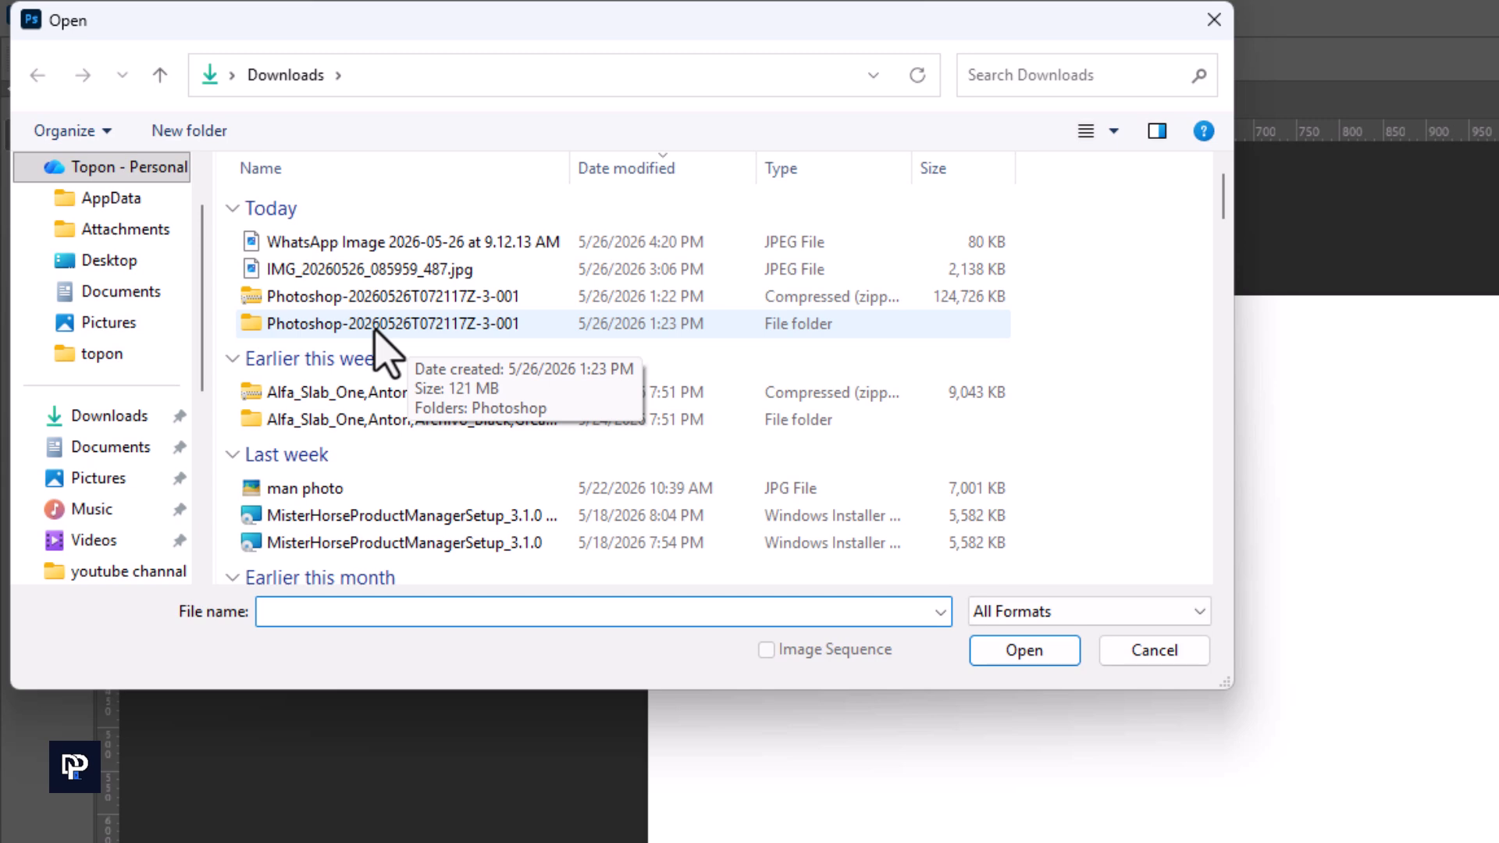
pyautogui.doubleClick(341, 326)
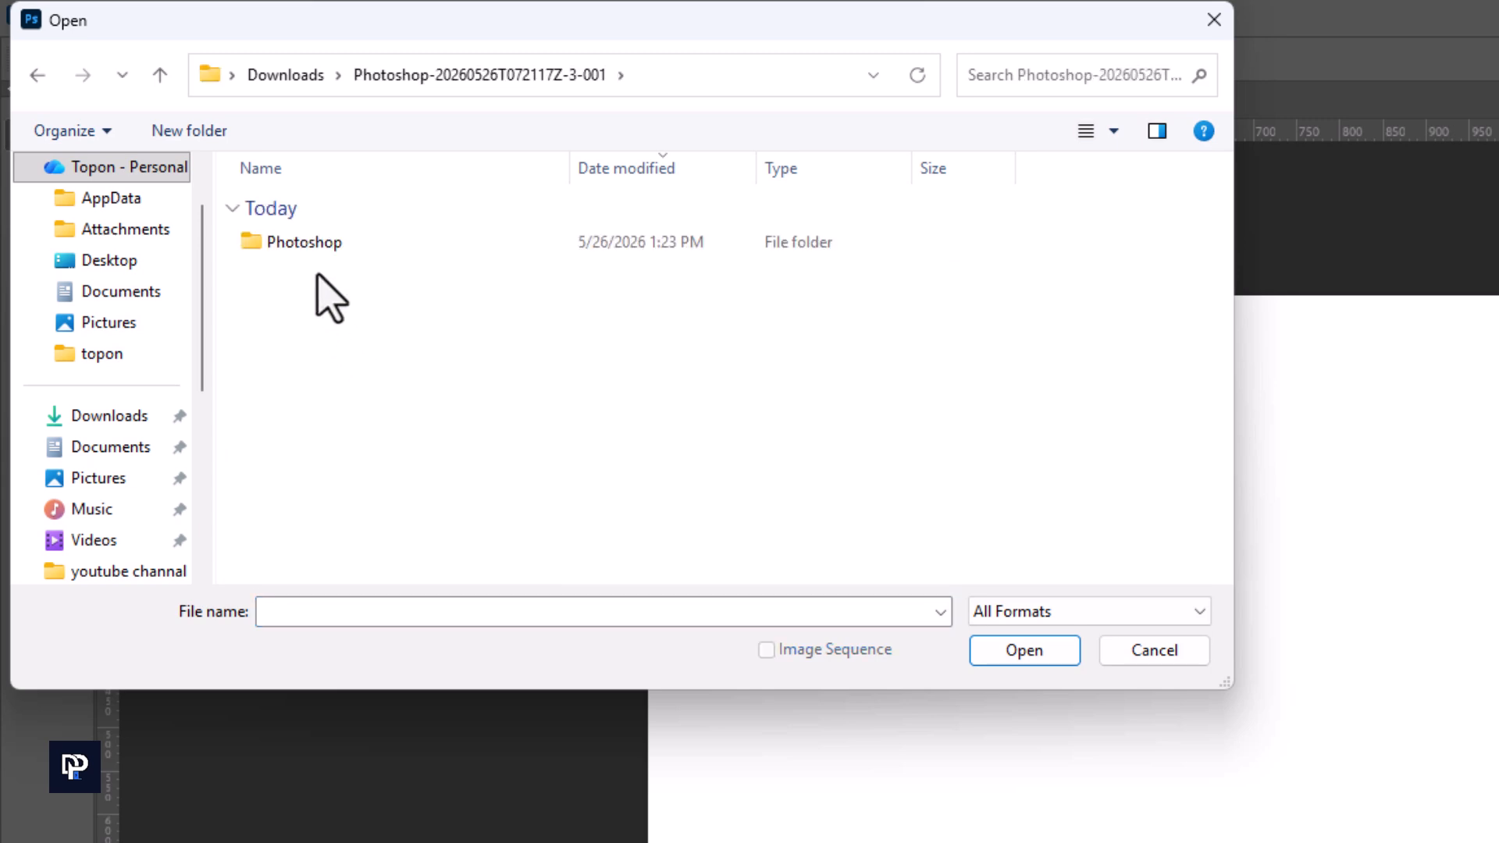
pyautogui.doubleClick(320, 243)
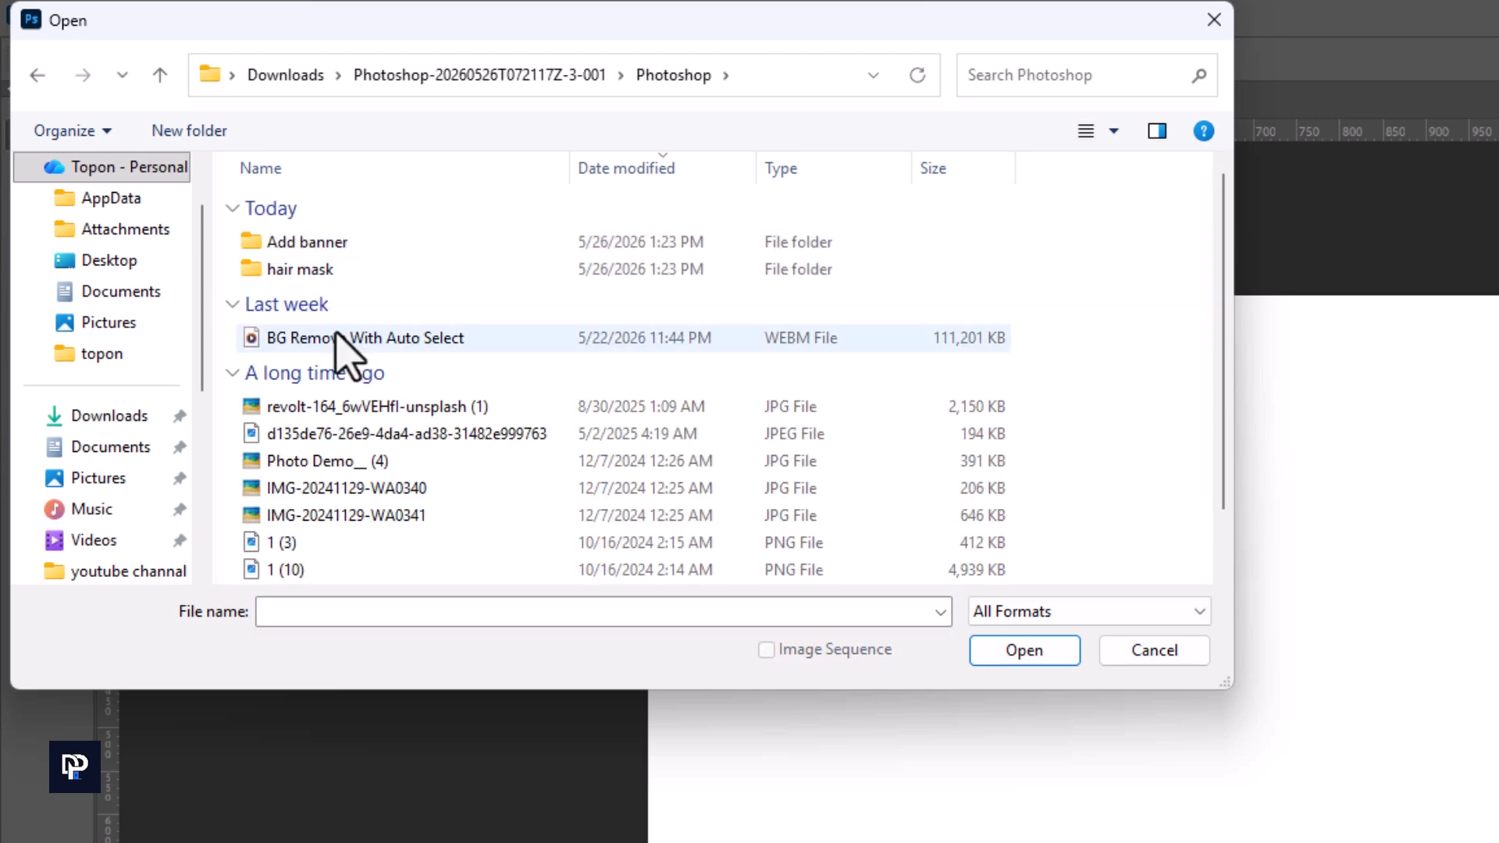
pyautogui.doubleClick(308, 270)
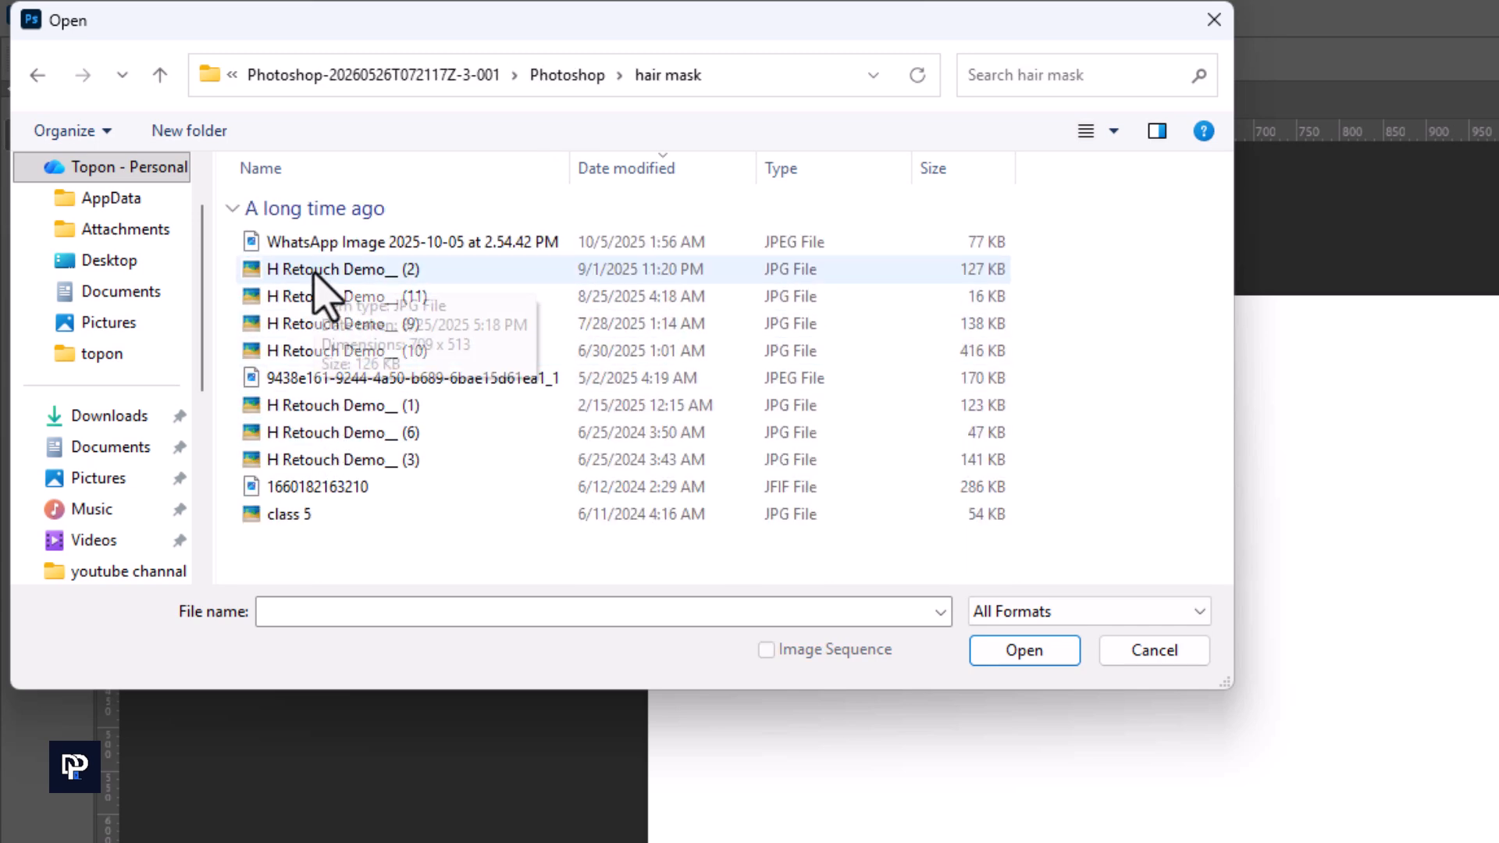
pyautogui.click(320, 273)
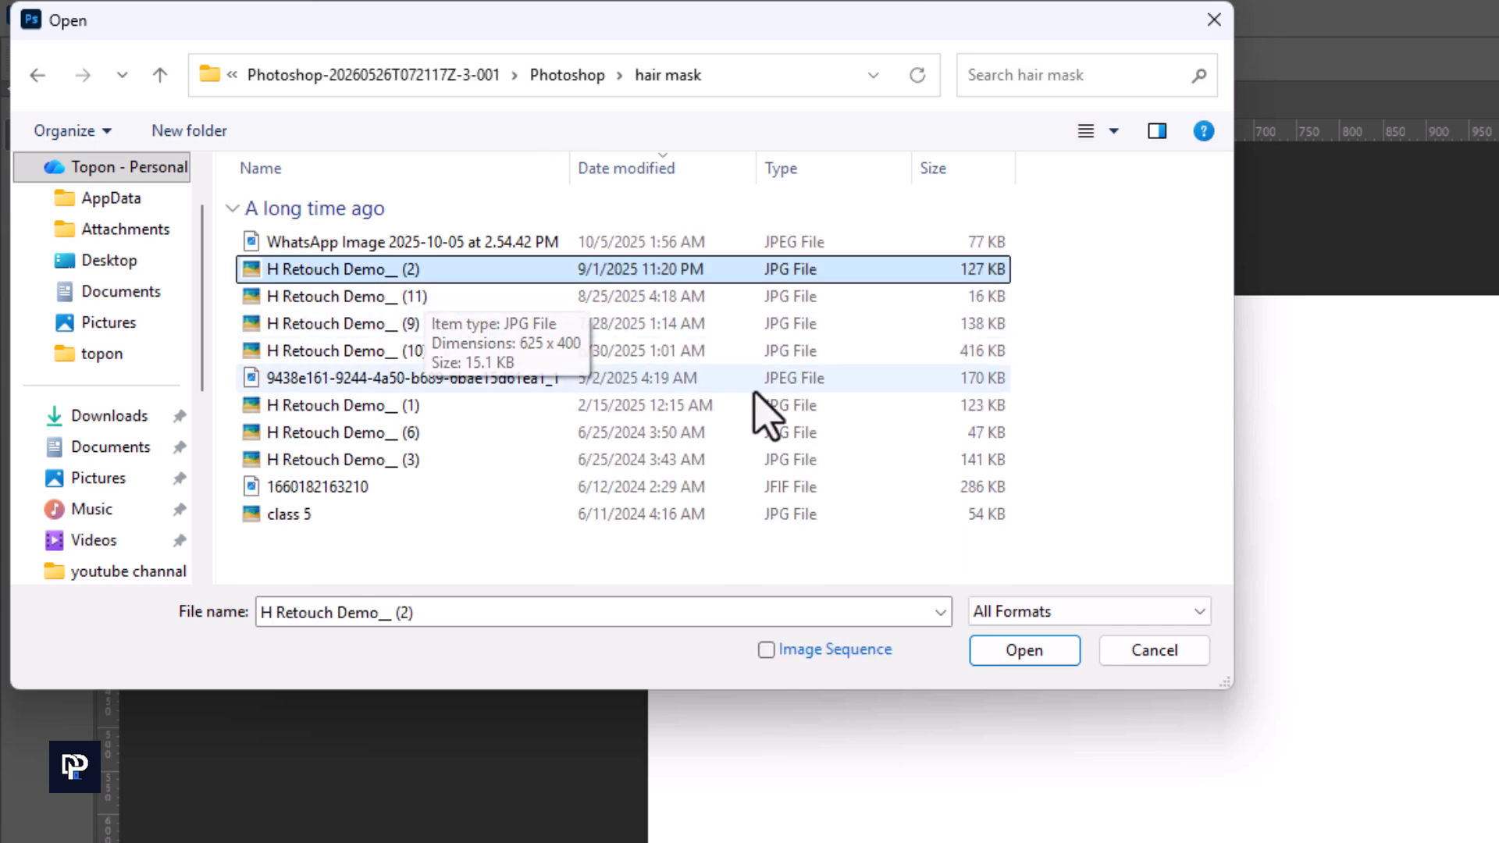
pyautogui.click(1023, 653)
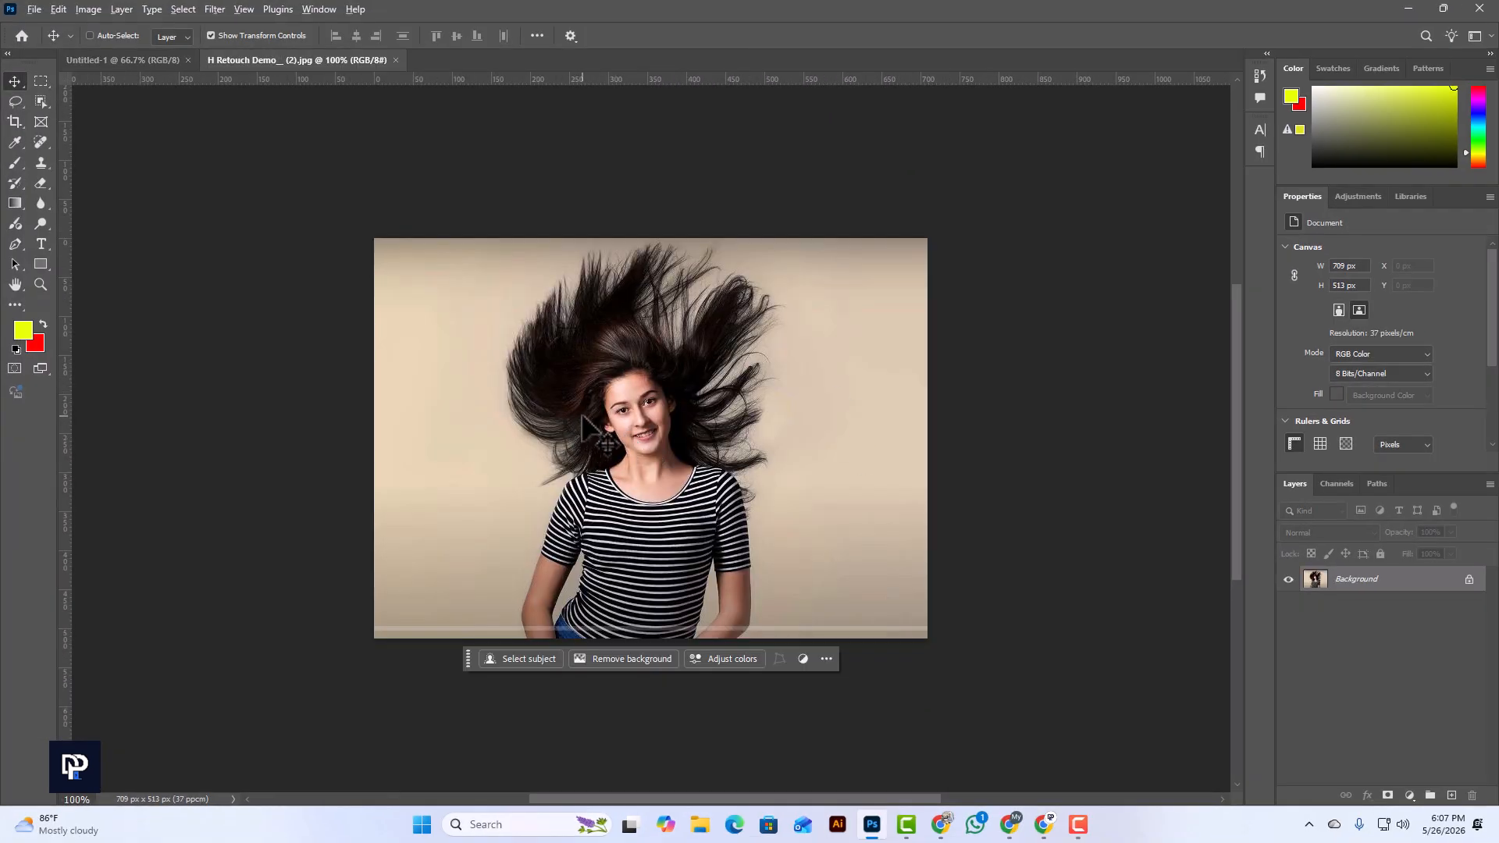
# Select the woman in the photo with Select Subject, using cloud processing as the default
pyautogui.scroll(2, 576, 421)
pyautogui.scroll(1, 642, 431)
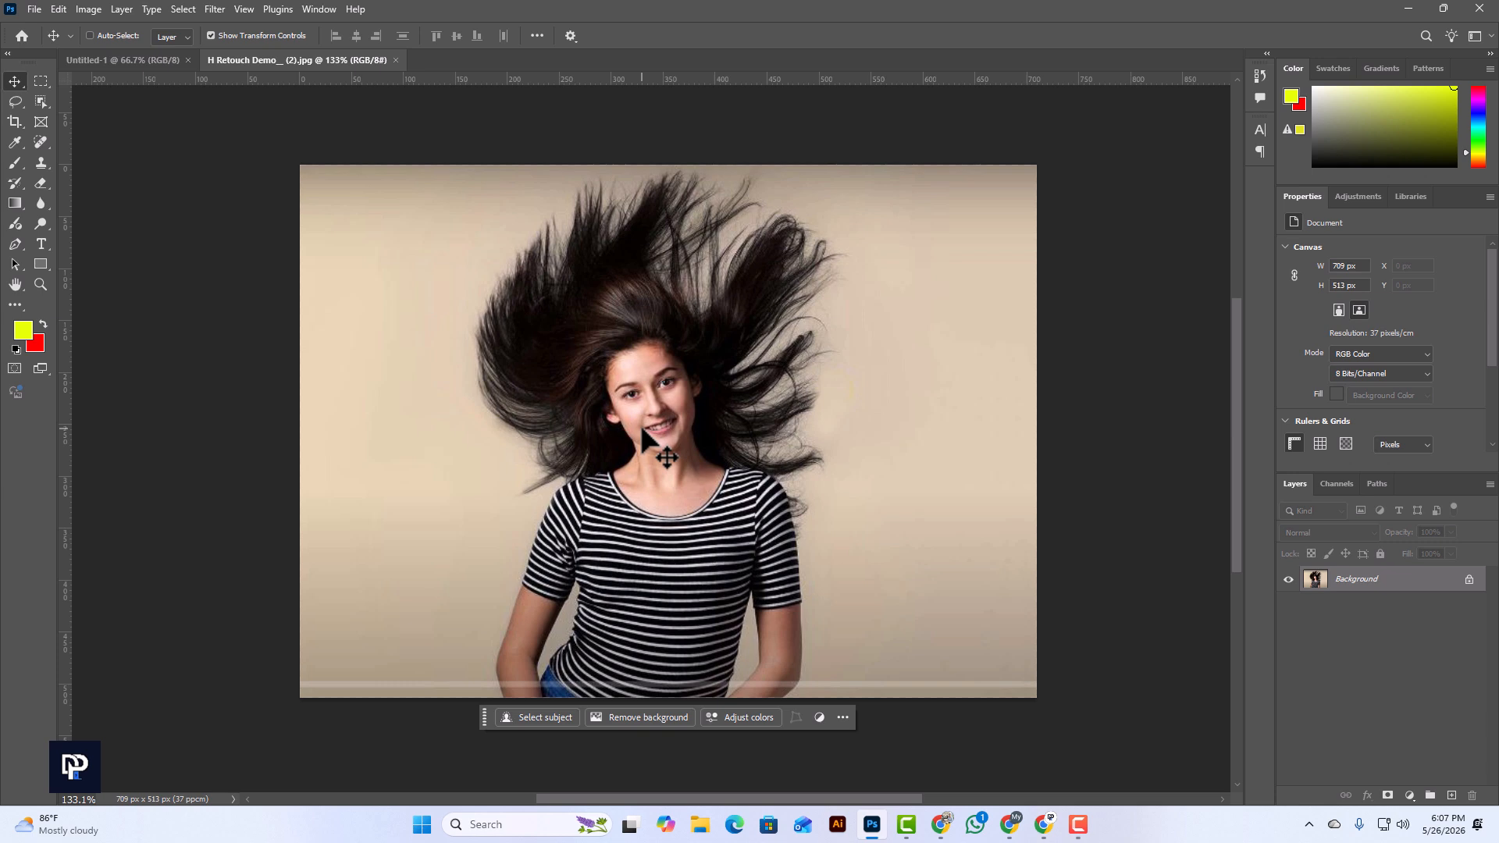
pyautogui.scroll(1, 642, 431)
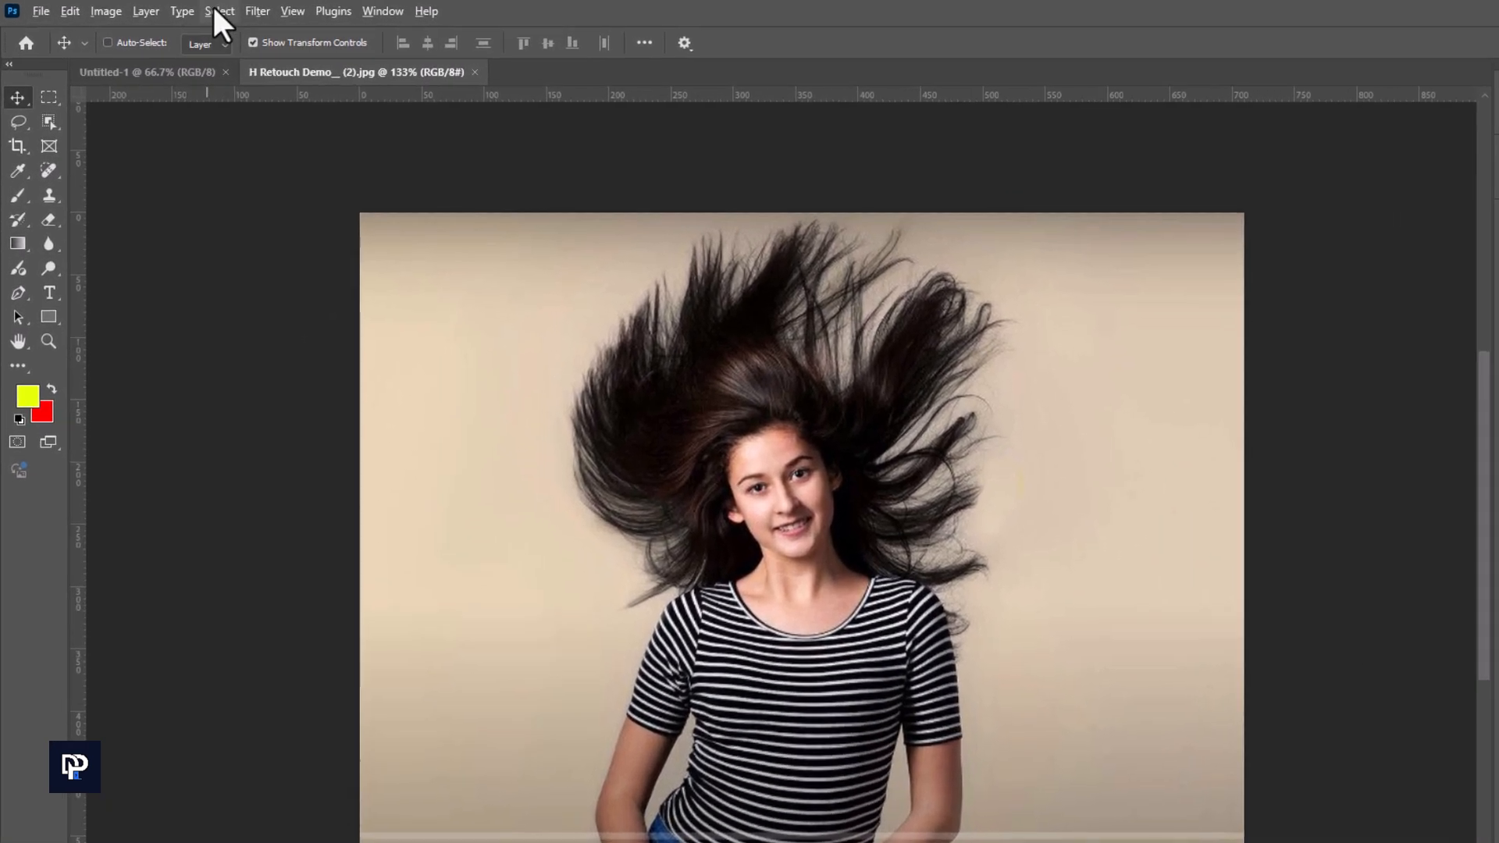
pyautogui.click(183, 9)
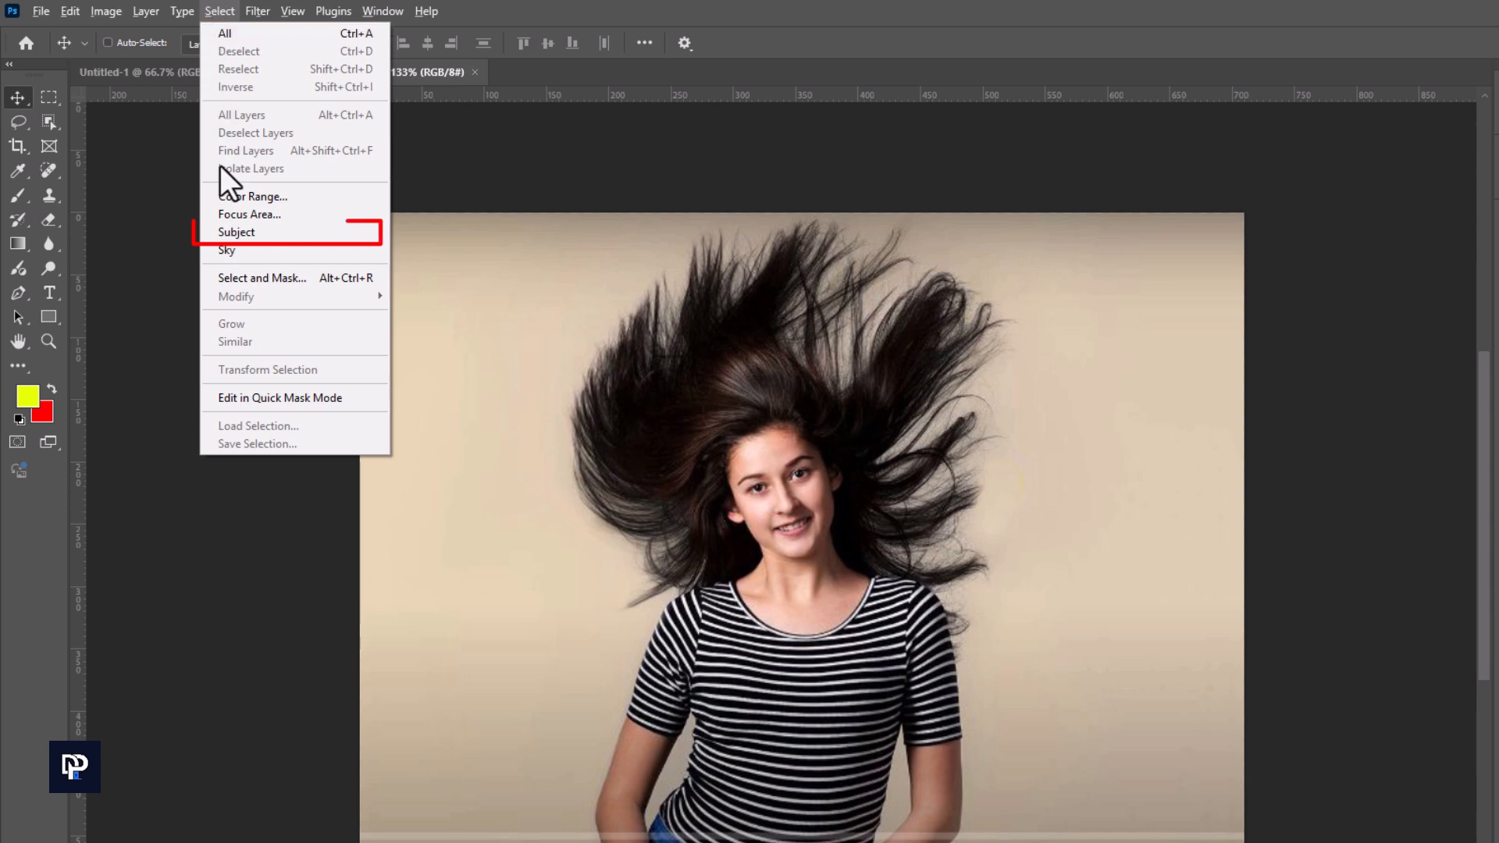
pyautogui.click(237, 234)
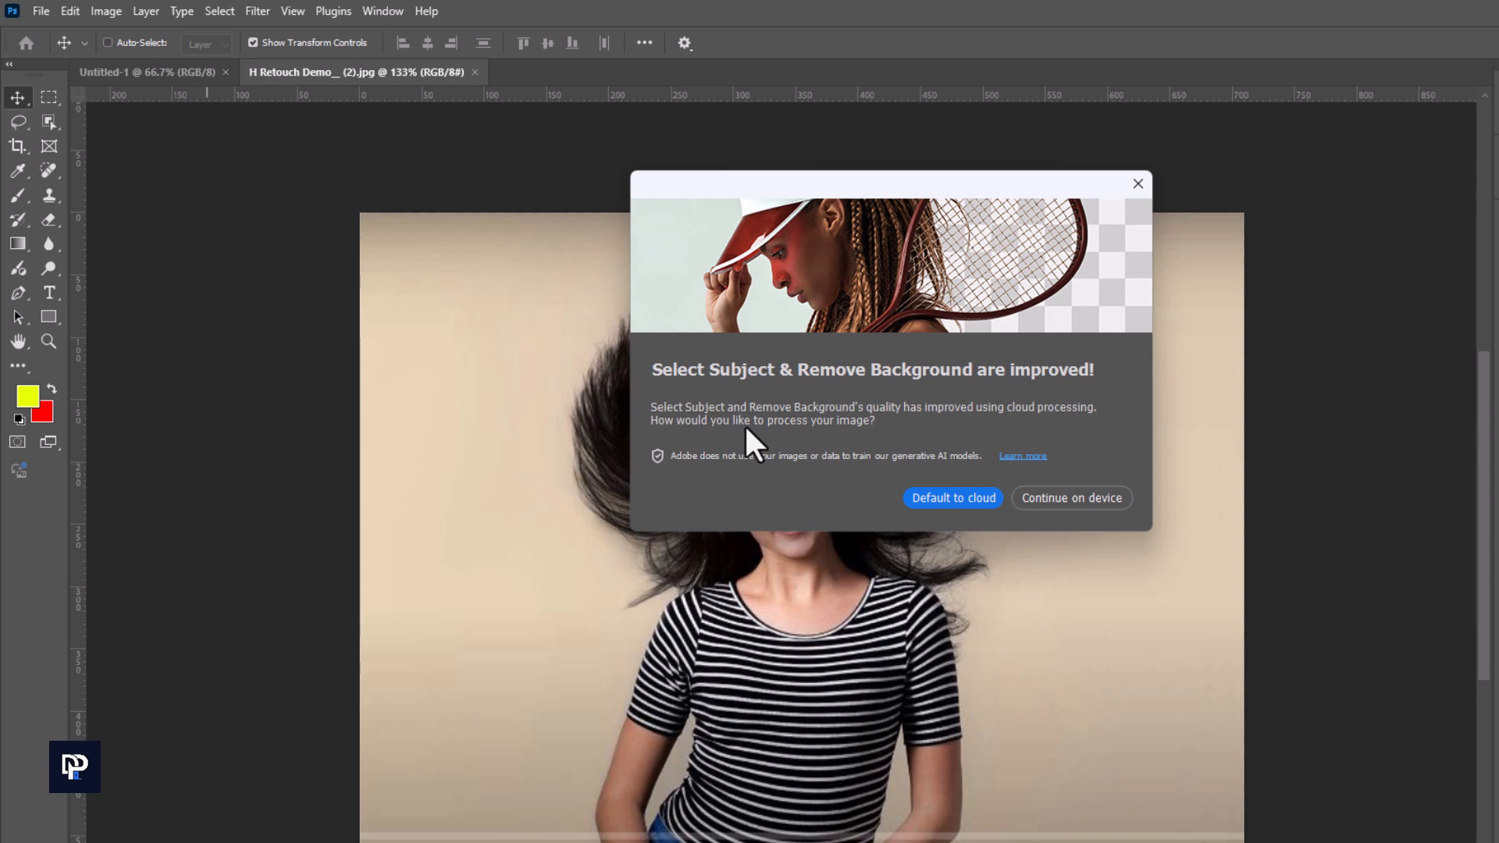
pyautogui.click(948, 495)
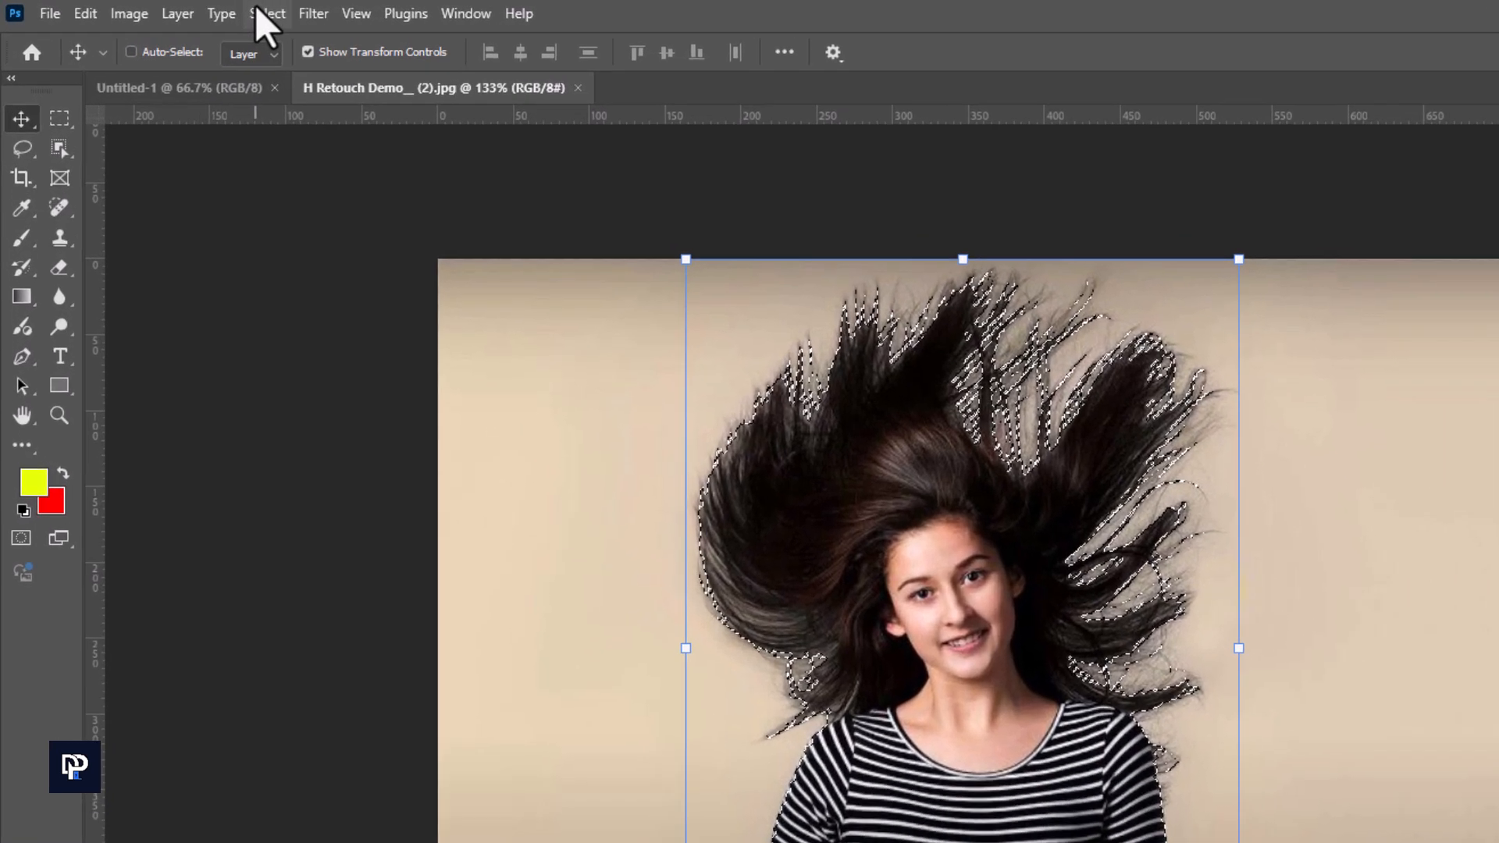
# Open the selection in Select and Mask and set the view mode to Overlay
pyautogui.click(188, 9)
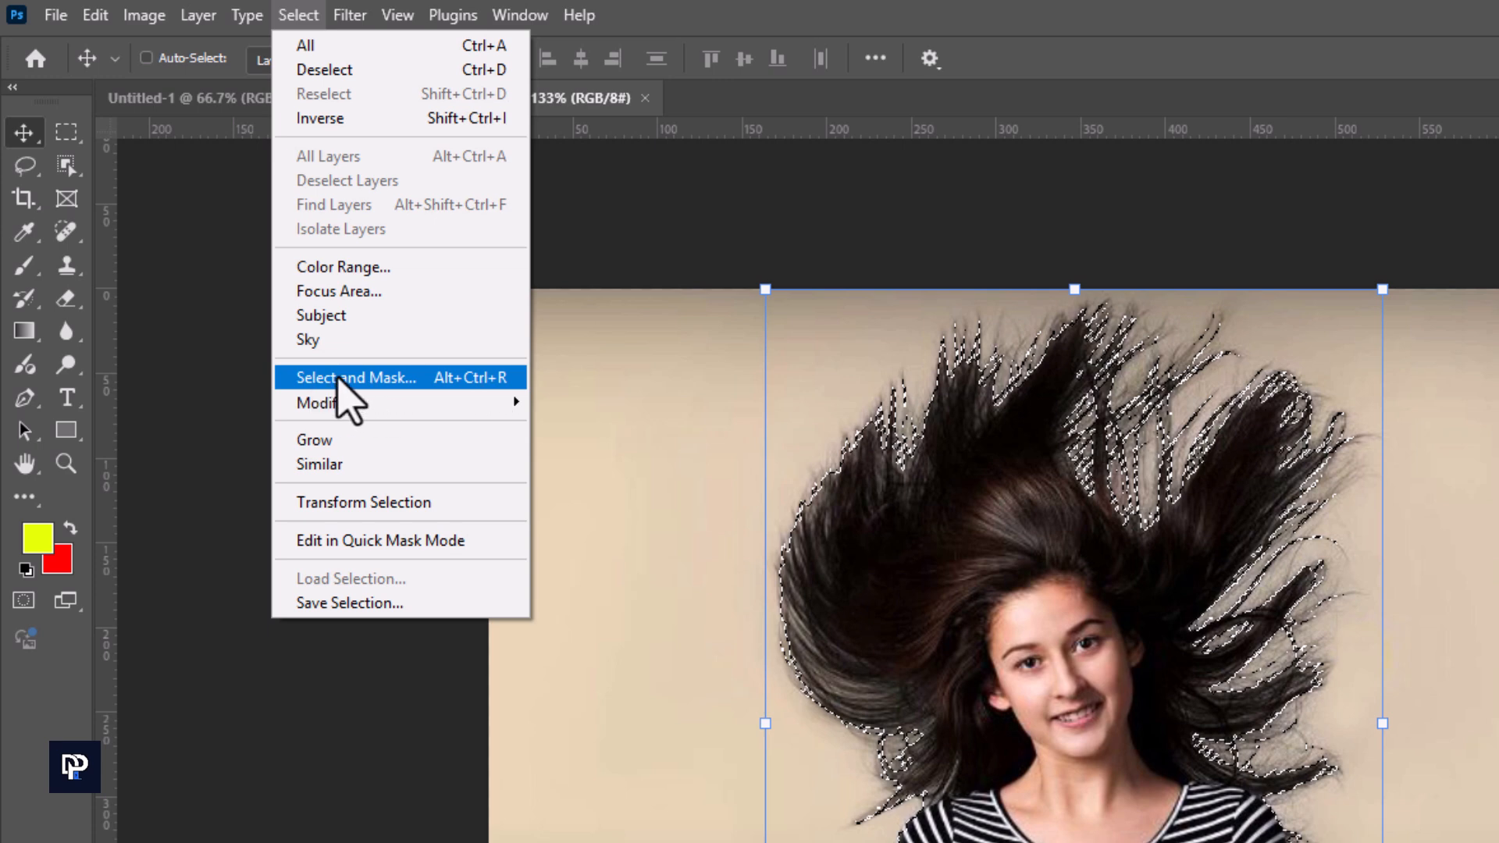
pyautogui.click(413, 377)
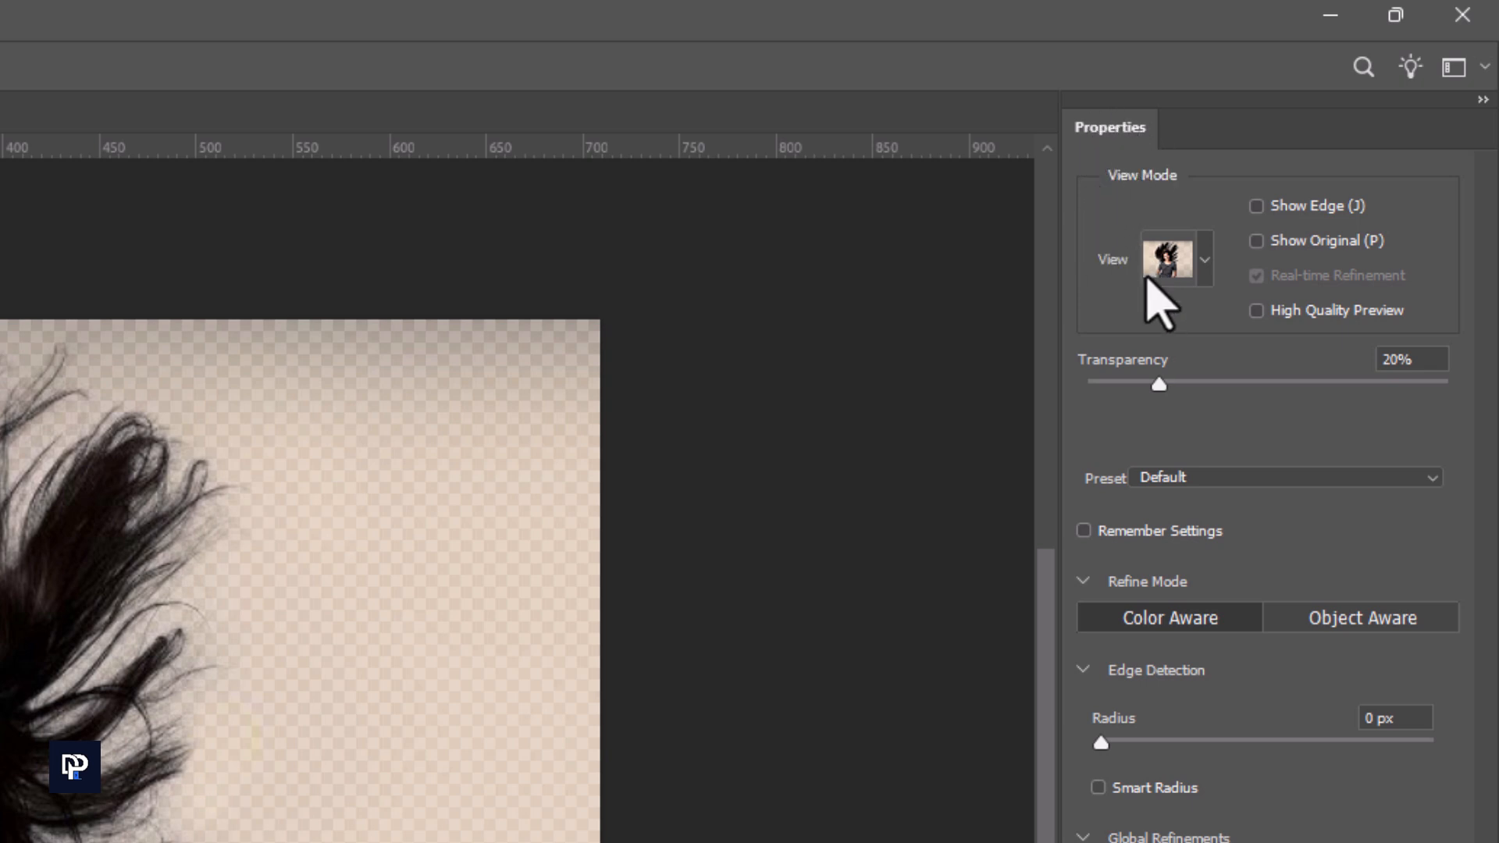
pyautogui.click(1206, 260)
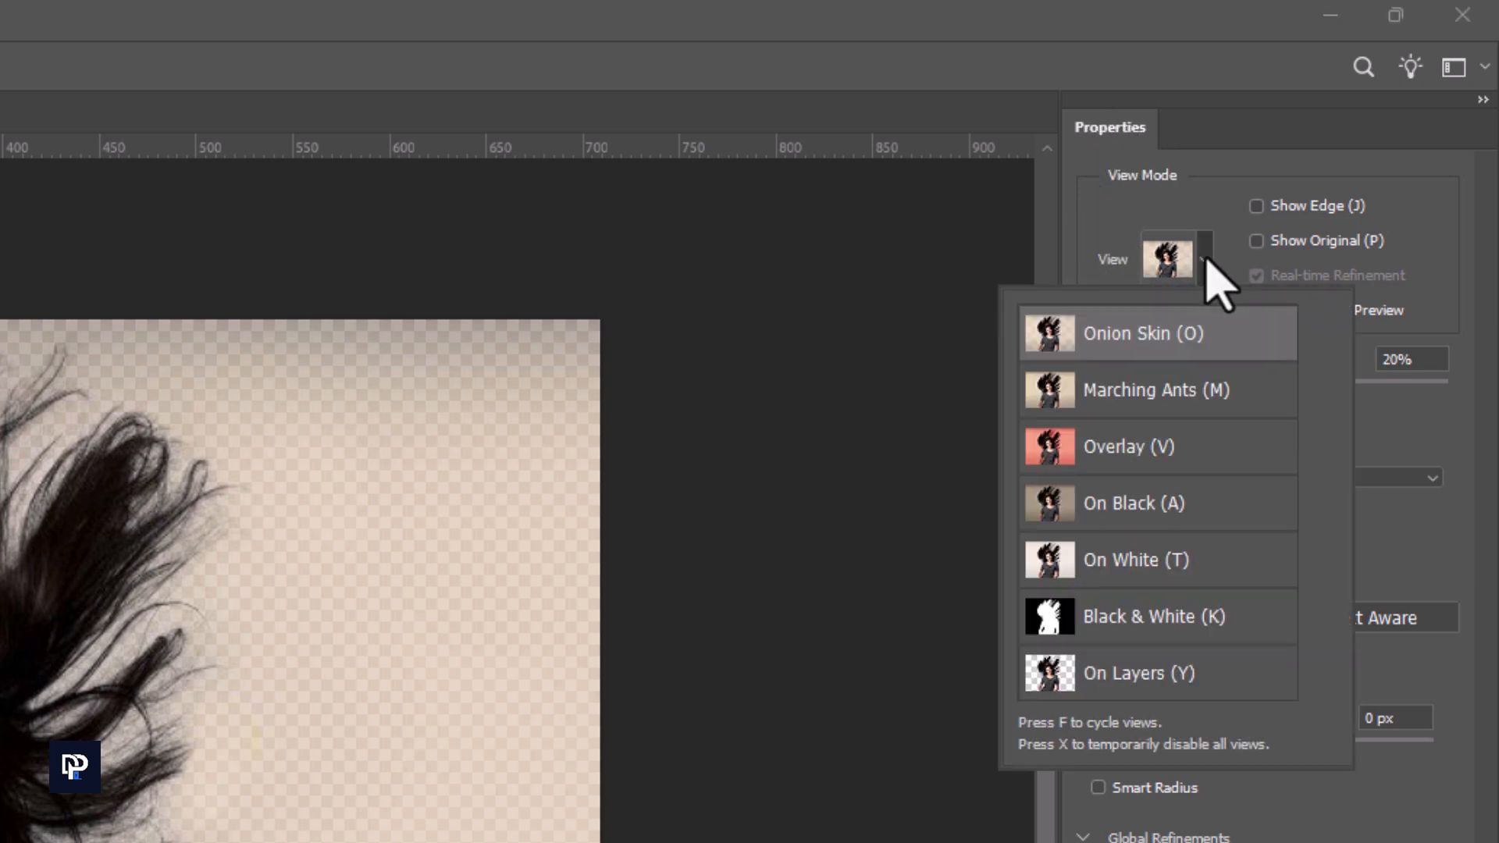
pyautogui.click(1132, 452)
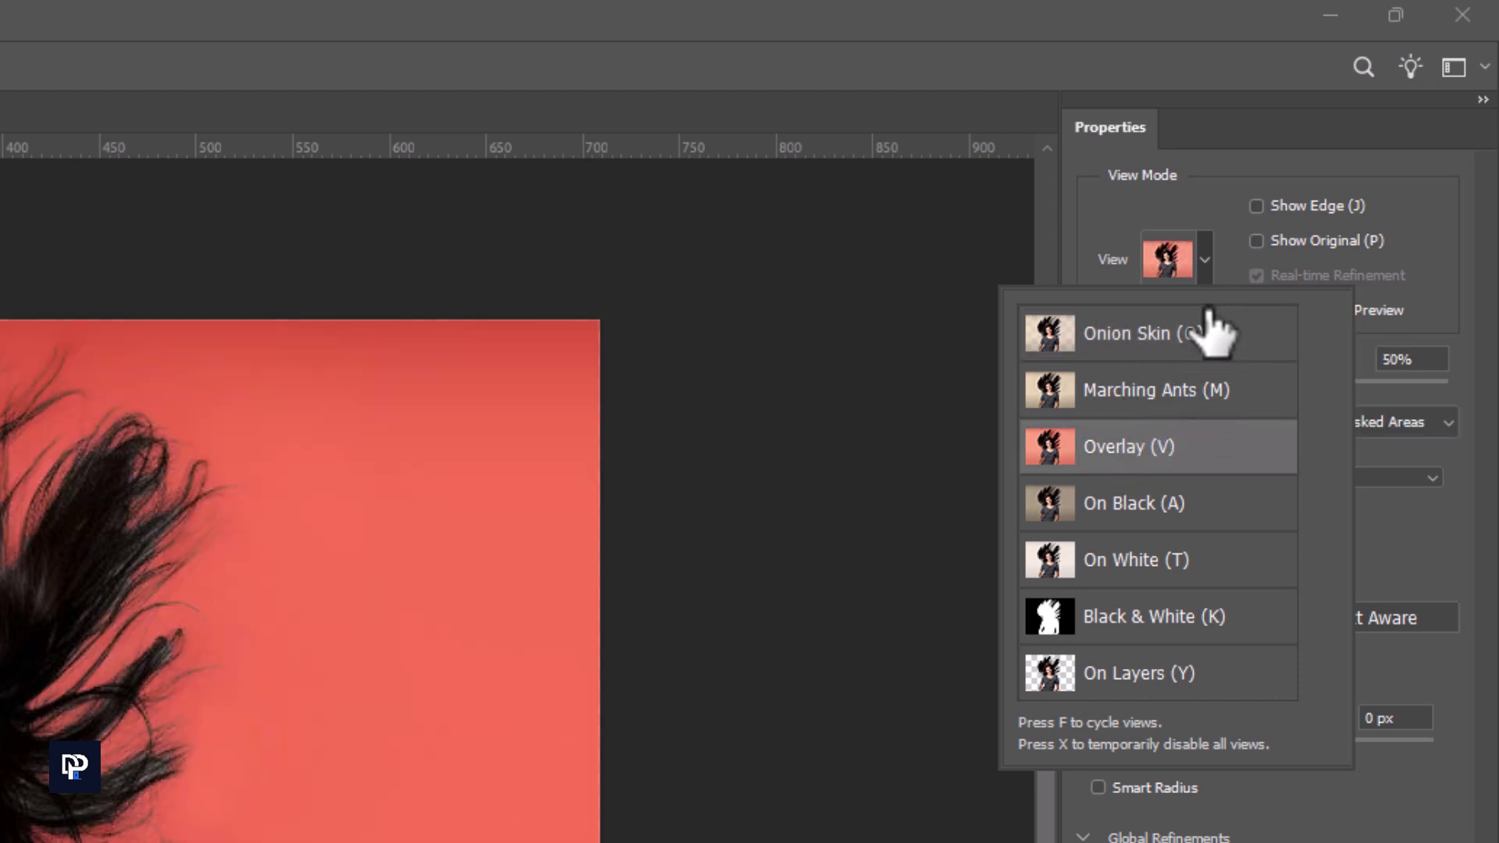
pyautogui.click(1202, 262)
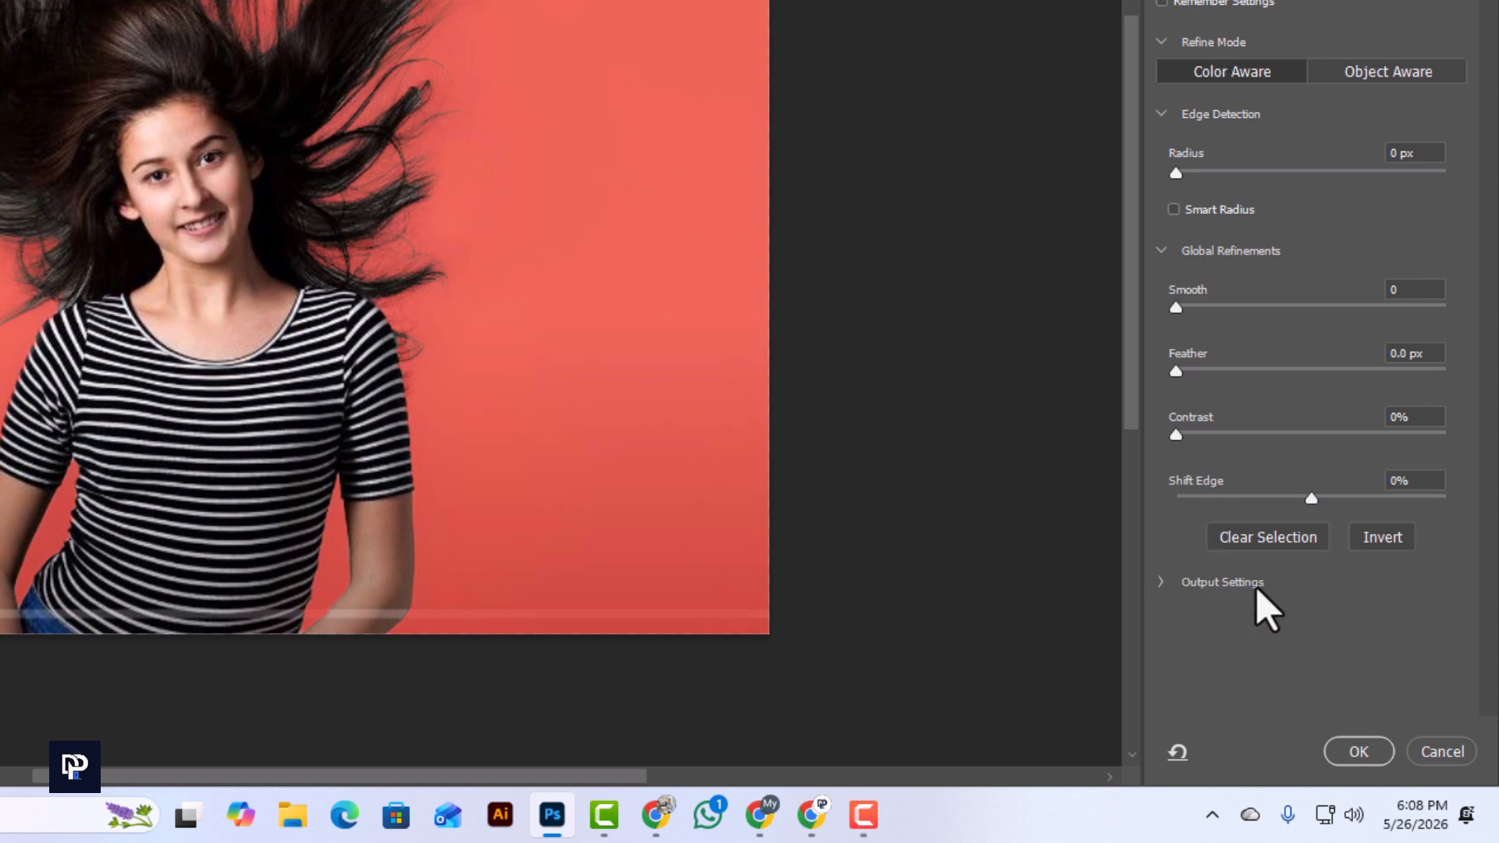
# Turn on Decontaminate Colors in the output settings of Select and Mask
pyautogui.click(1161, 583)
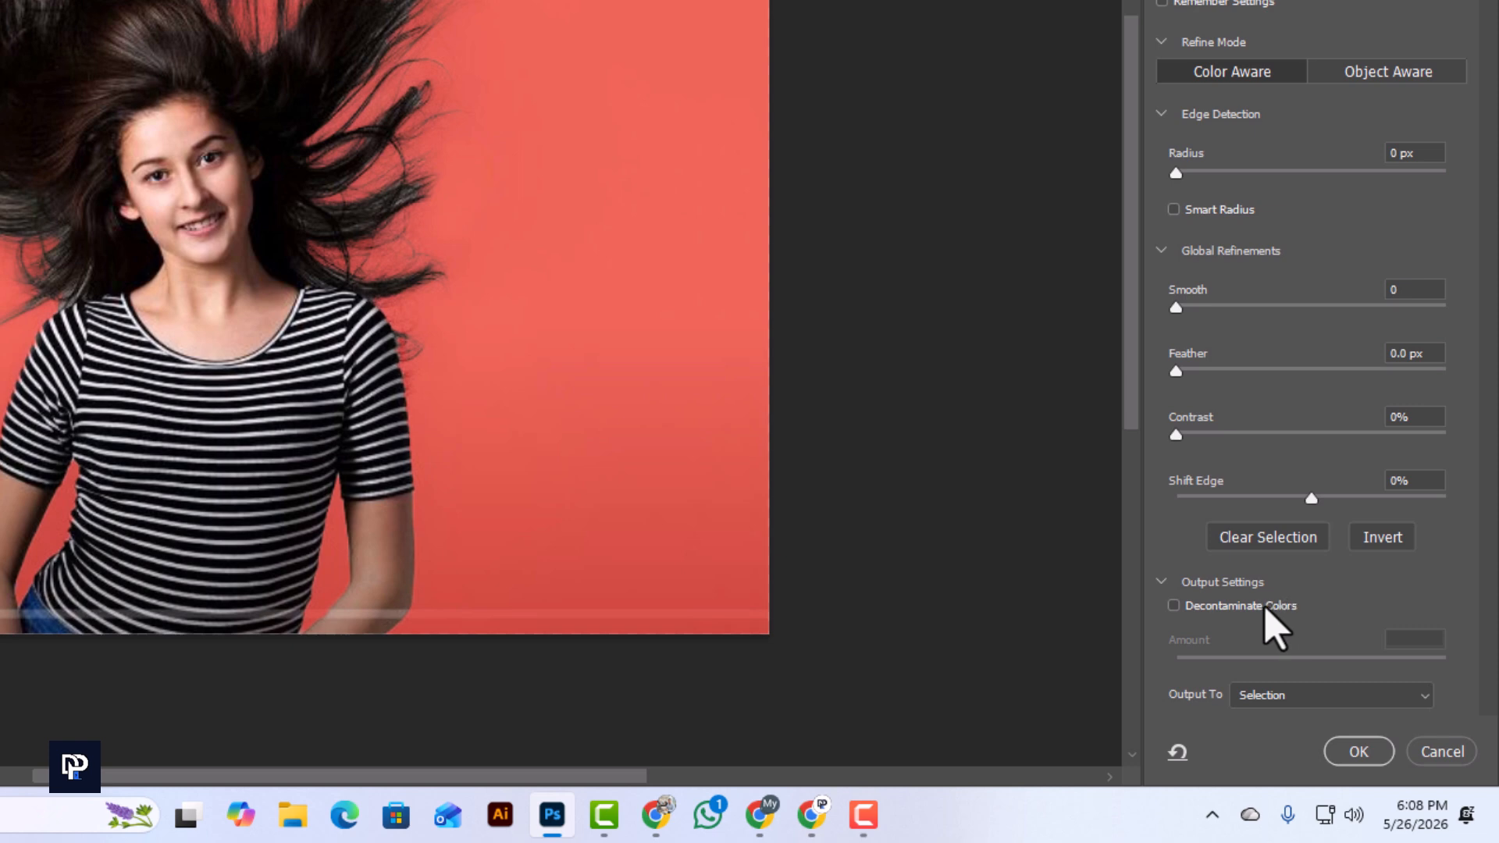
pyautogui.click(1174, 607)
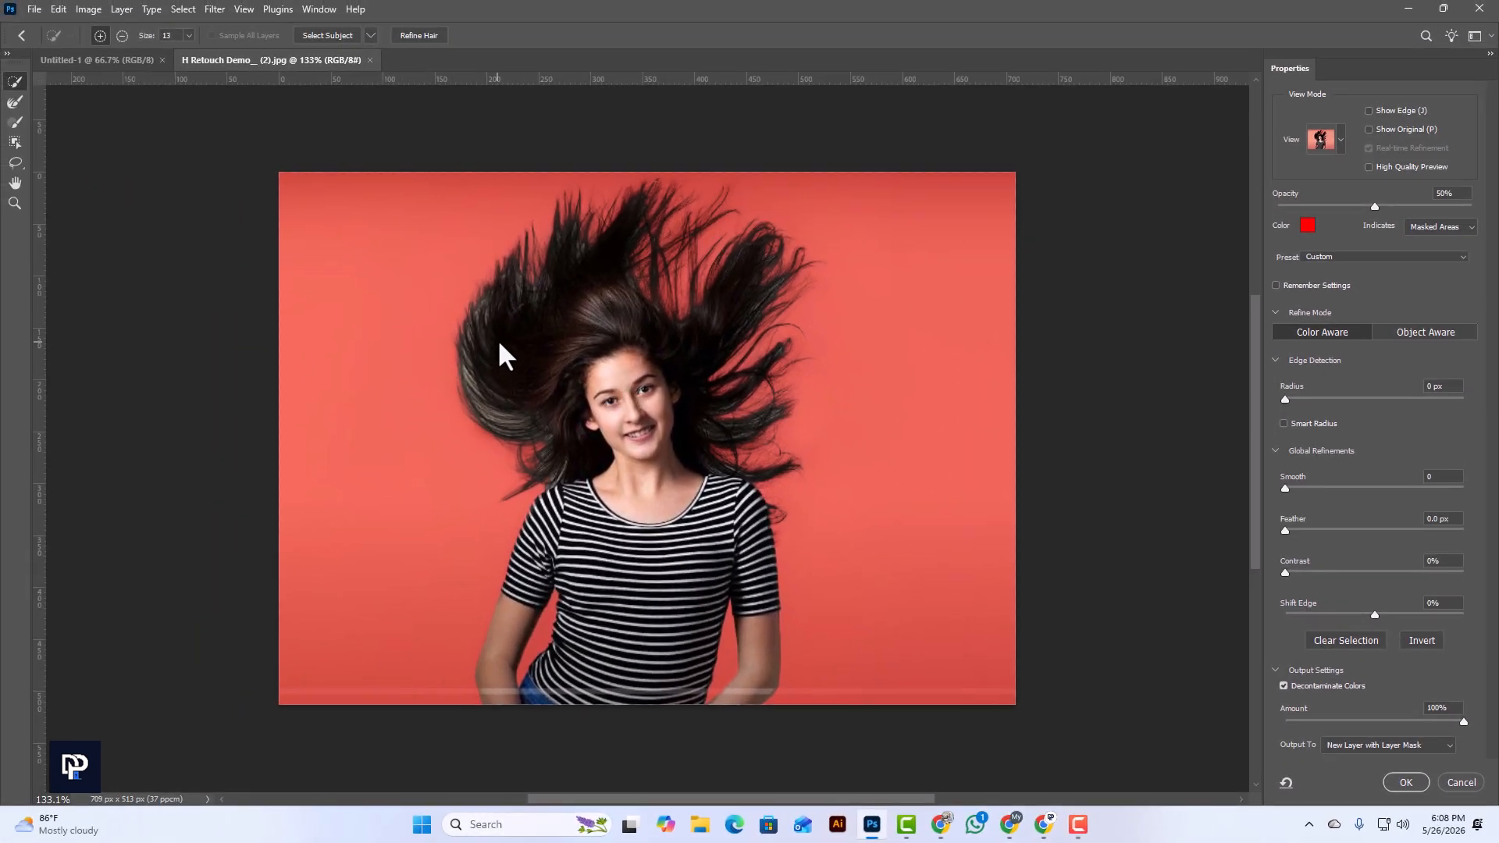
# Brush along the outer edges of the hair left of the face with the Refine Edge Brush at size 40
pyautogui.click(12, 100)
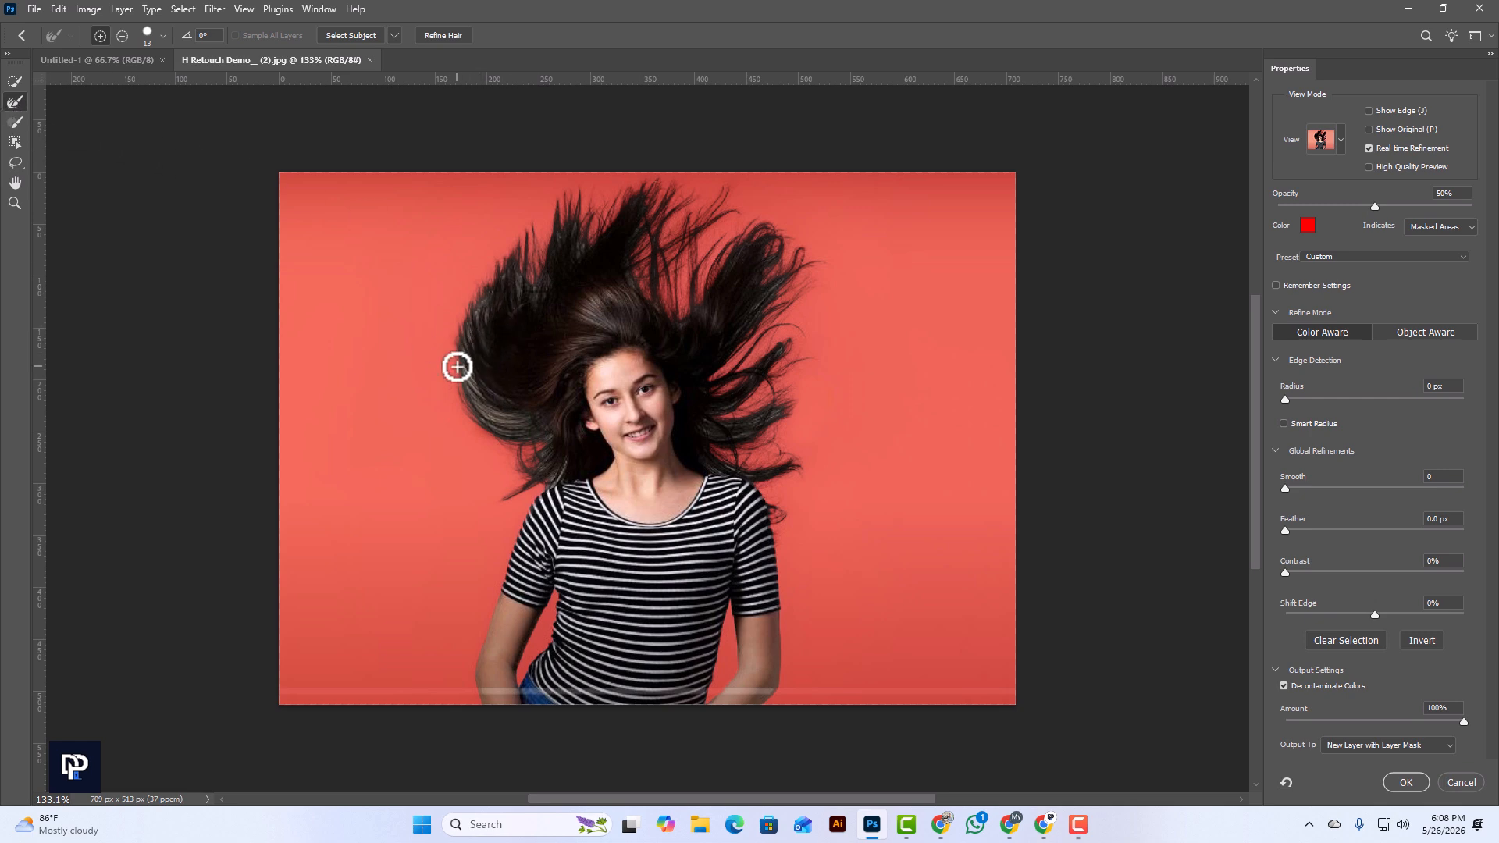
pyautogui.press(']')
pyautogui.press(']')
pyautogui.press(']')
pyautogui.press(']')
pyautogui.press(']')
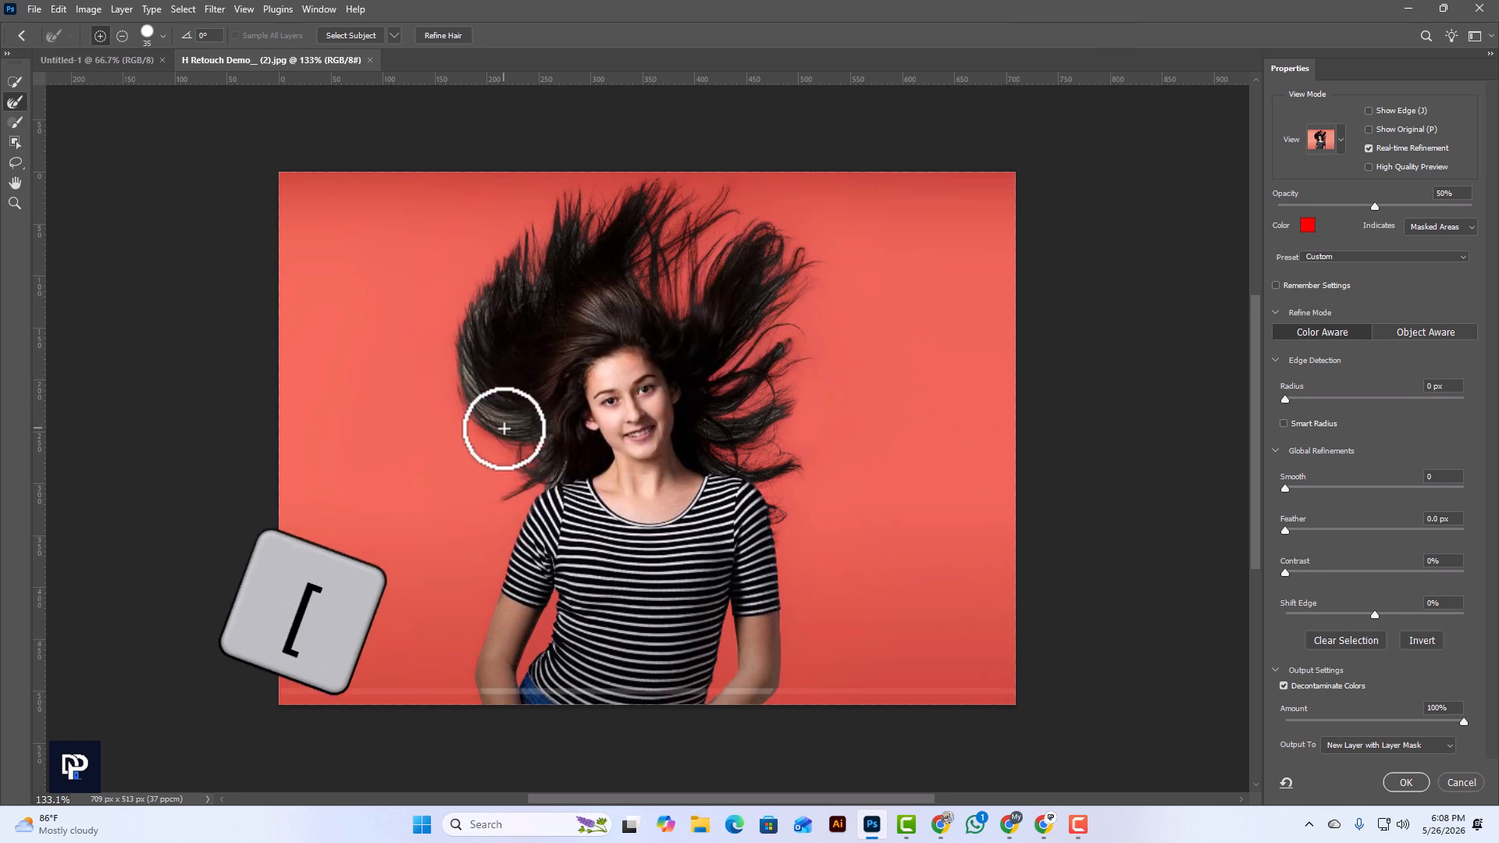
pyautogui.press('[')
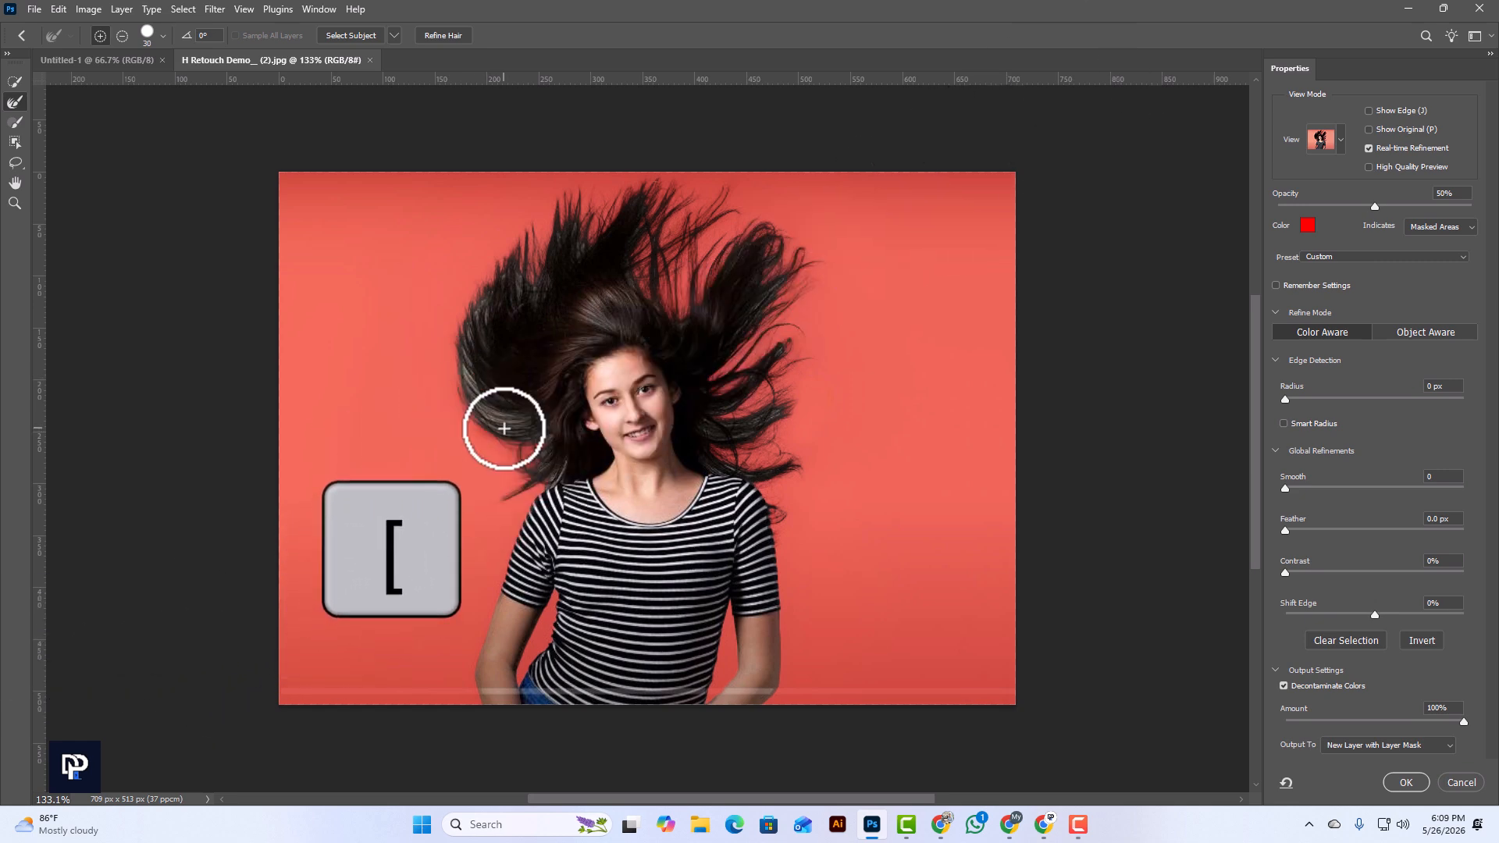
pyautogui.press(']')
pyautogui.moveTo(508, 425); pyautogui.dragTo(458, 378)
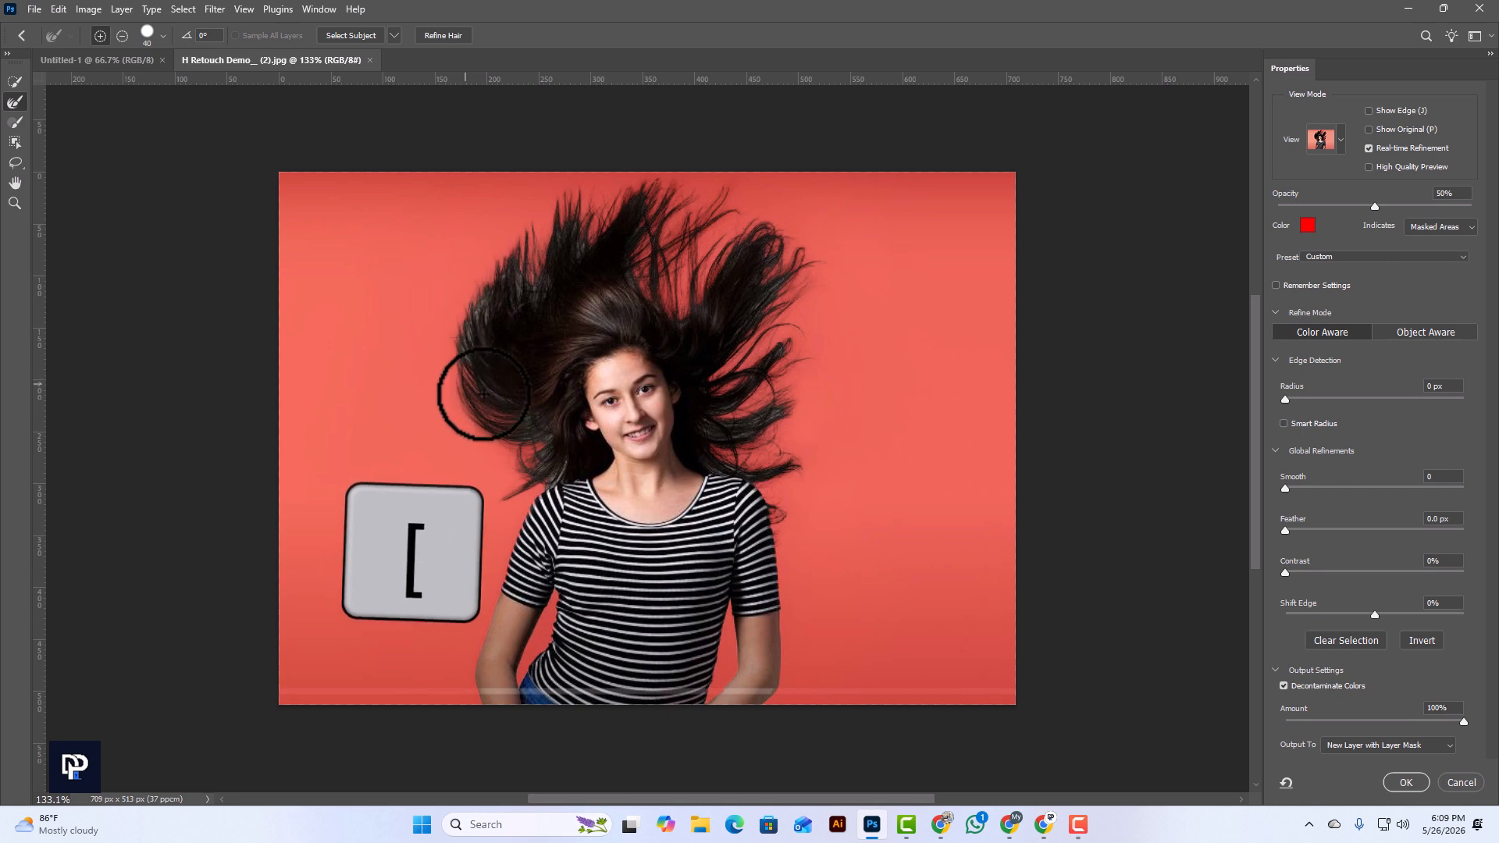
pyautogui.scroll(2, 479, 388)
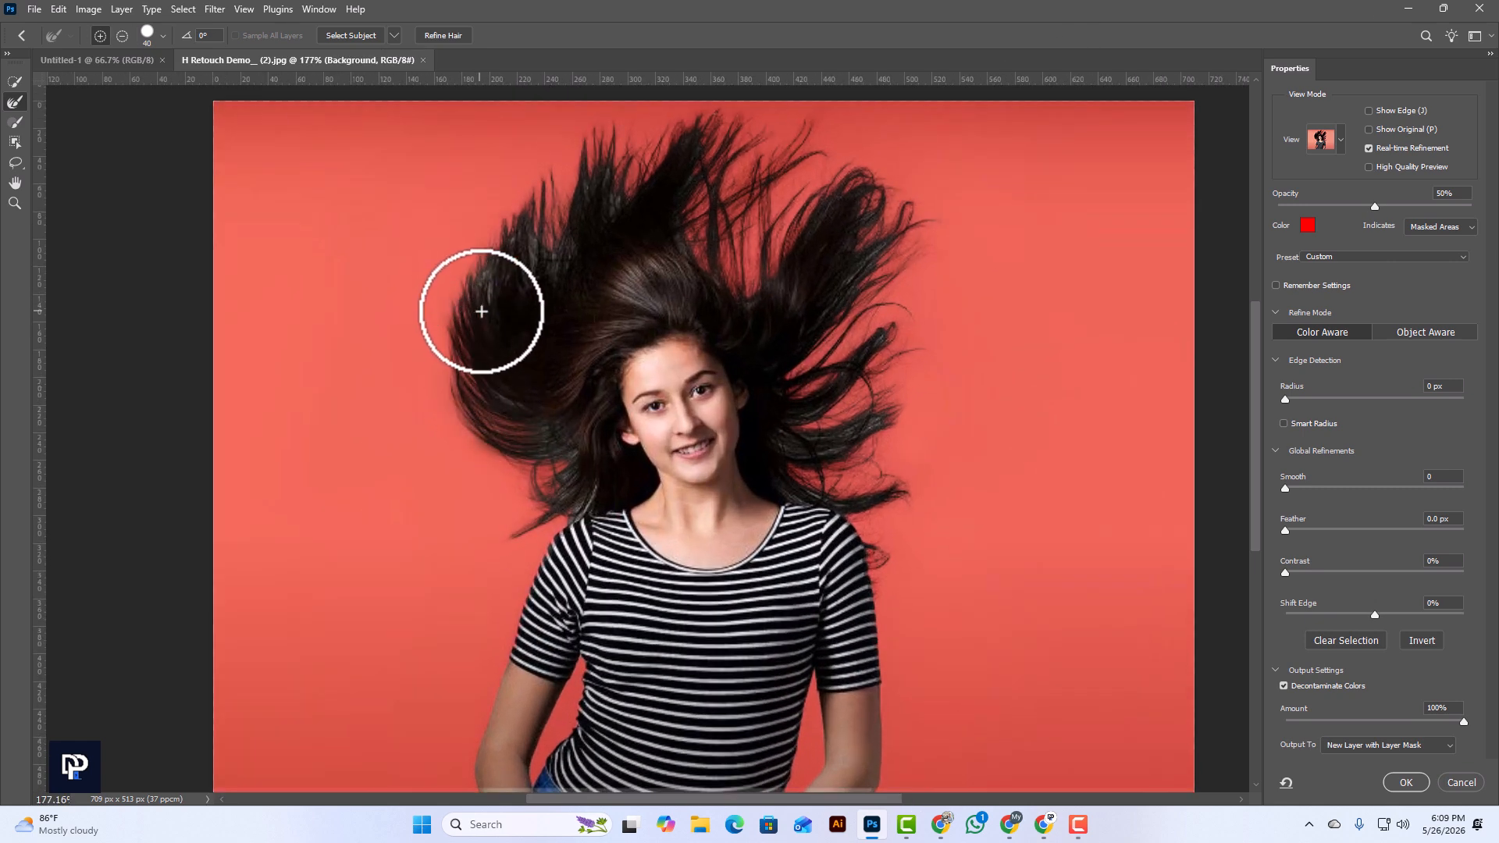
pyautogui.moveTo(487, 306)
pyautogui.mouseDown()
pyautogui.moveTo(486, 241)
pyautogui.moveTo(558, 282)
pyautogui.mouseUp()
pyautogui.moveTo(528, 213)
pyautogui.mouseDown()
pyautogui.moveTo(569, 304)
pyautogui.moveTo(542, 235)
pyautogui.moveTo(531, 424)
pyautogui.mouseUp()
pyautogui.scroll(1, 569, 308)
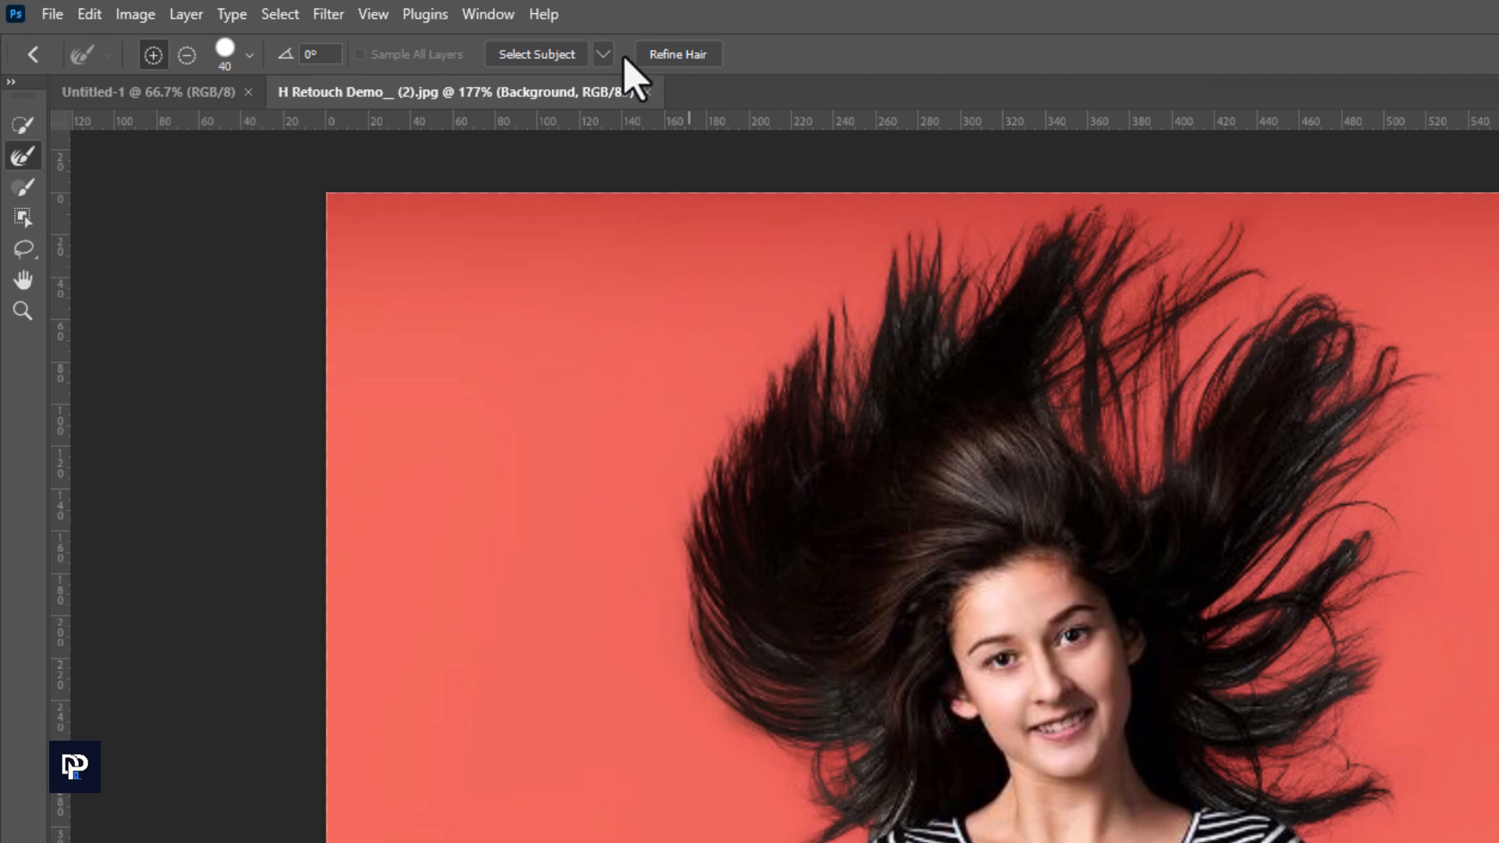
# Run Refine Hair on the selection and output the result to a new layer with a layer mask
pyautogui.click(678, 55)
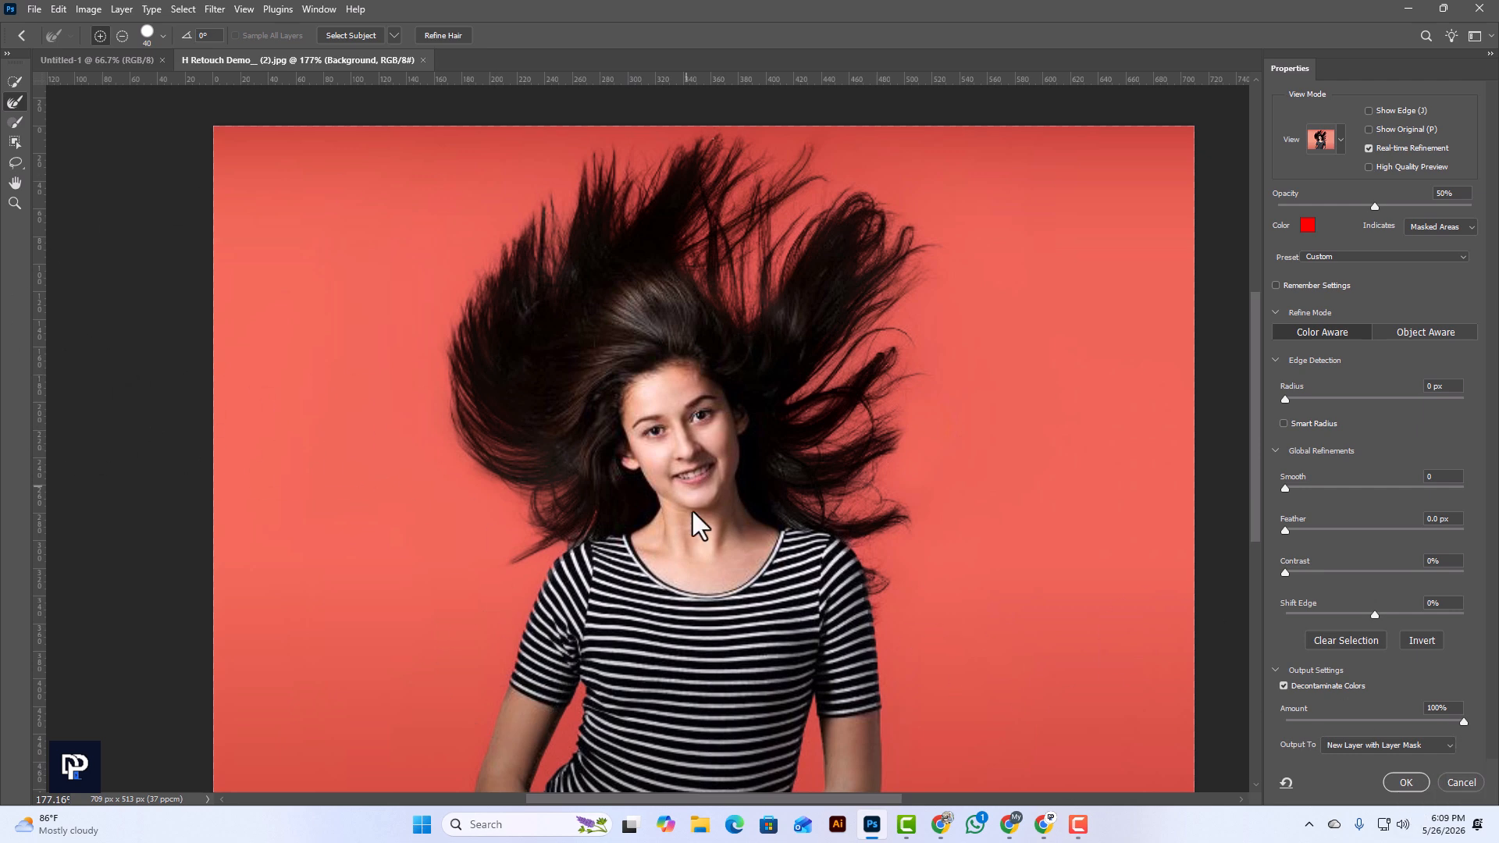
pyautogui.click(1405, 782)
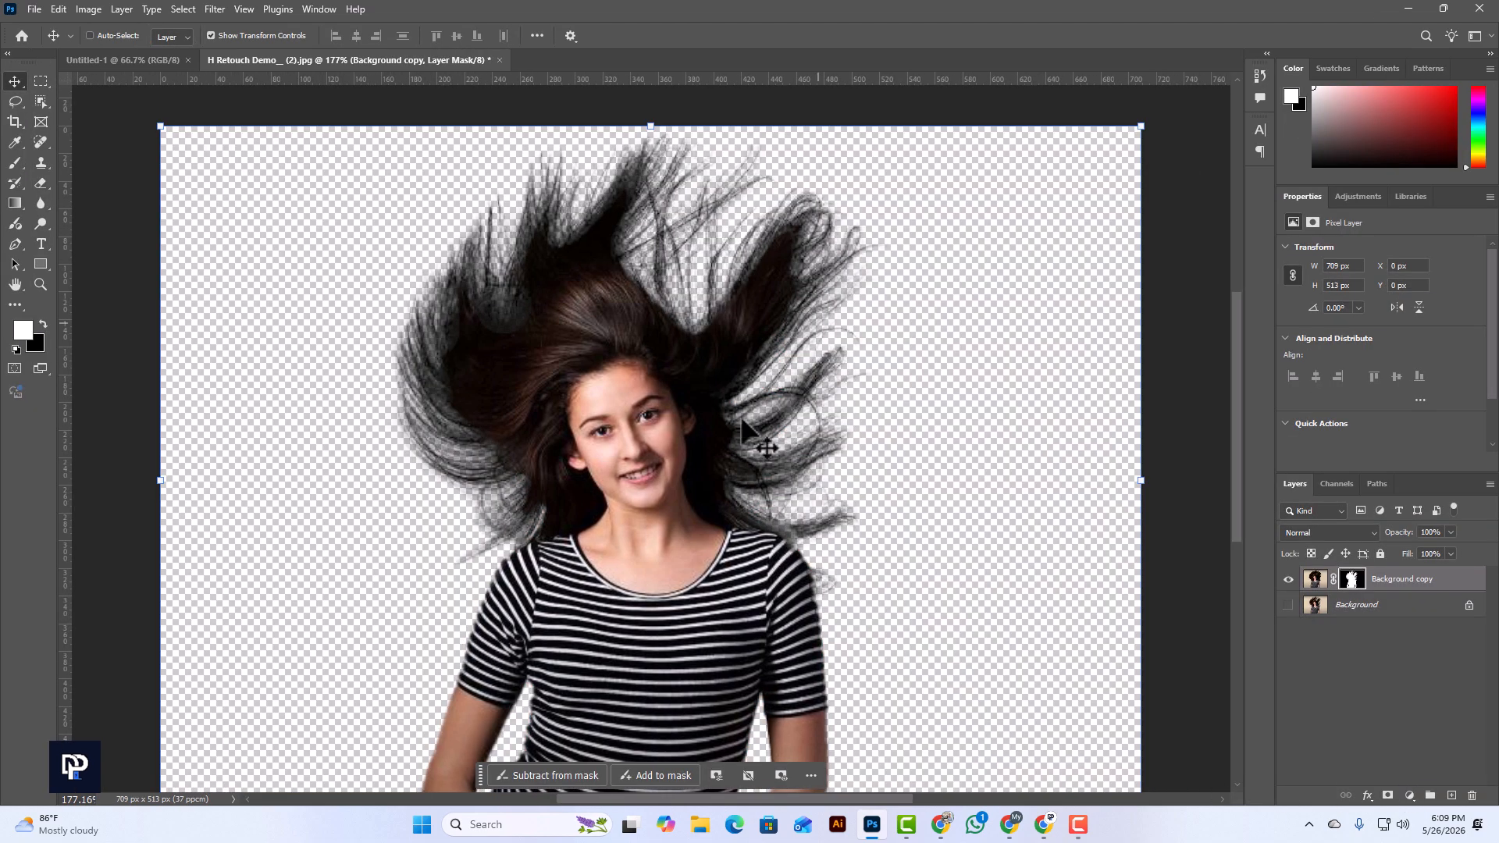
# Move the masked cutout of the woman about 14 px to the right on the canvas
pyautogui.scroll(-1, 715, 431)
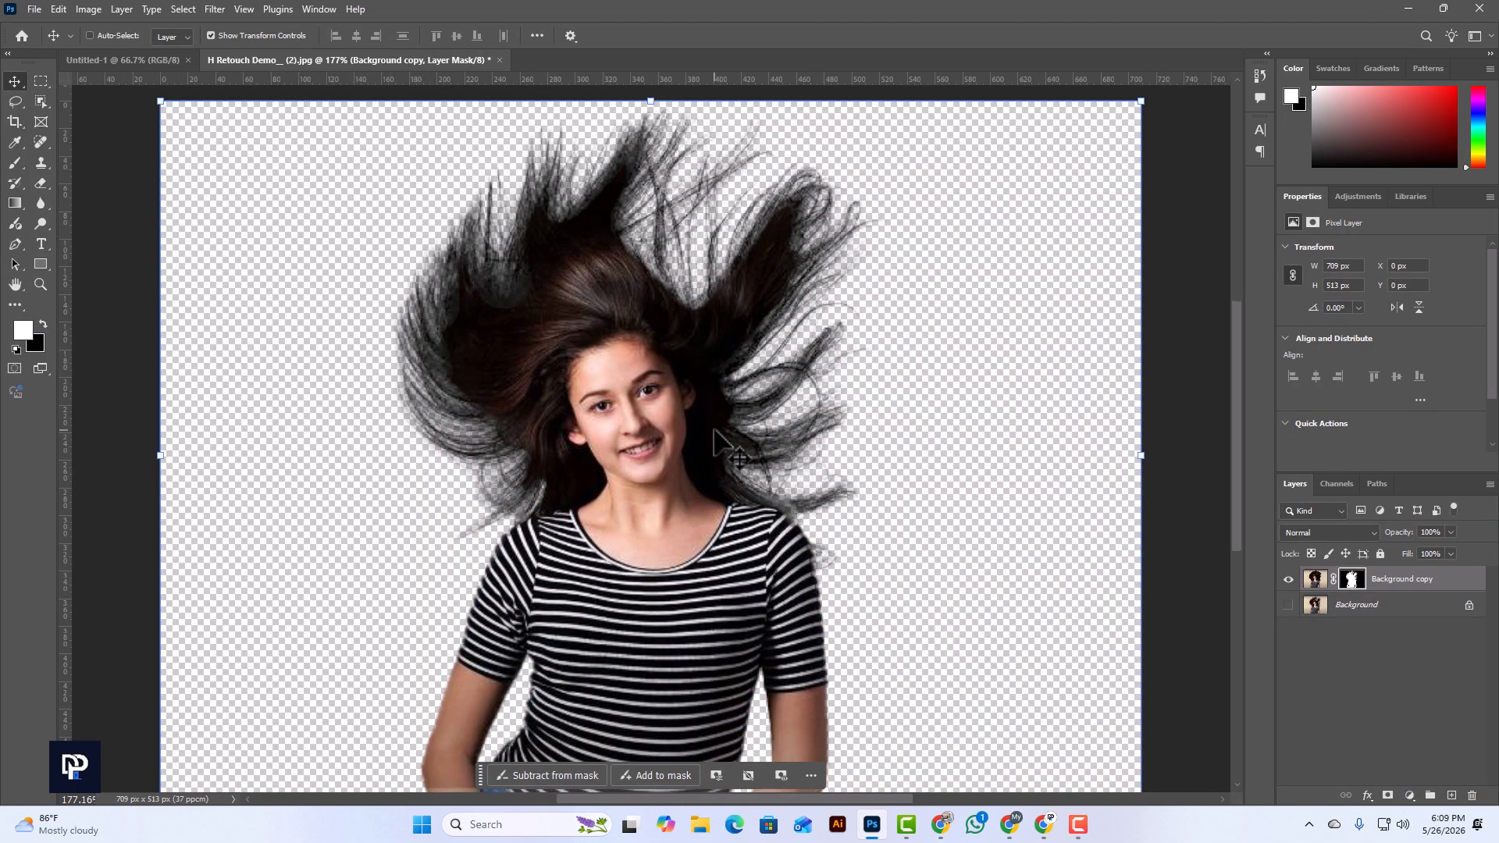
pyautogui.scroll(-1, 714, 431)
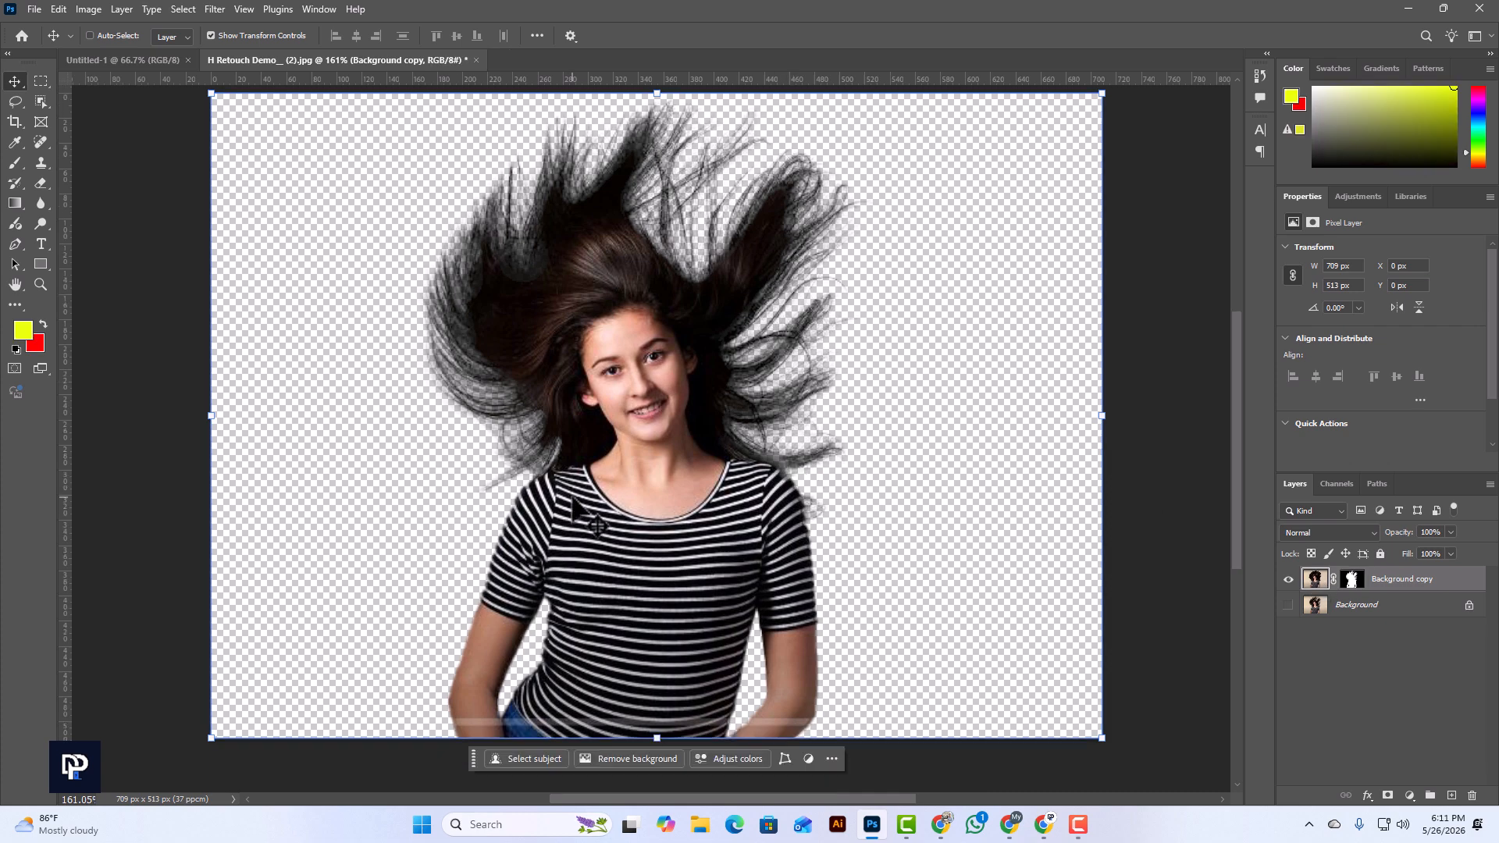
pyautogui.moveTo(607, 537); pyautogui.dragTo(649, 544)
pyautogui.moveTo(634, 547); pyautogui.dragTo(630, 539)
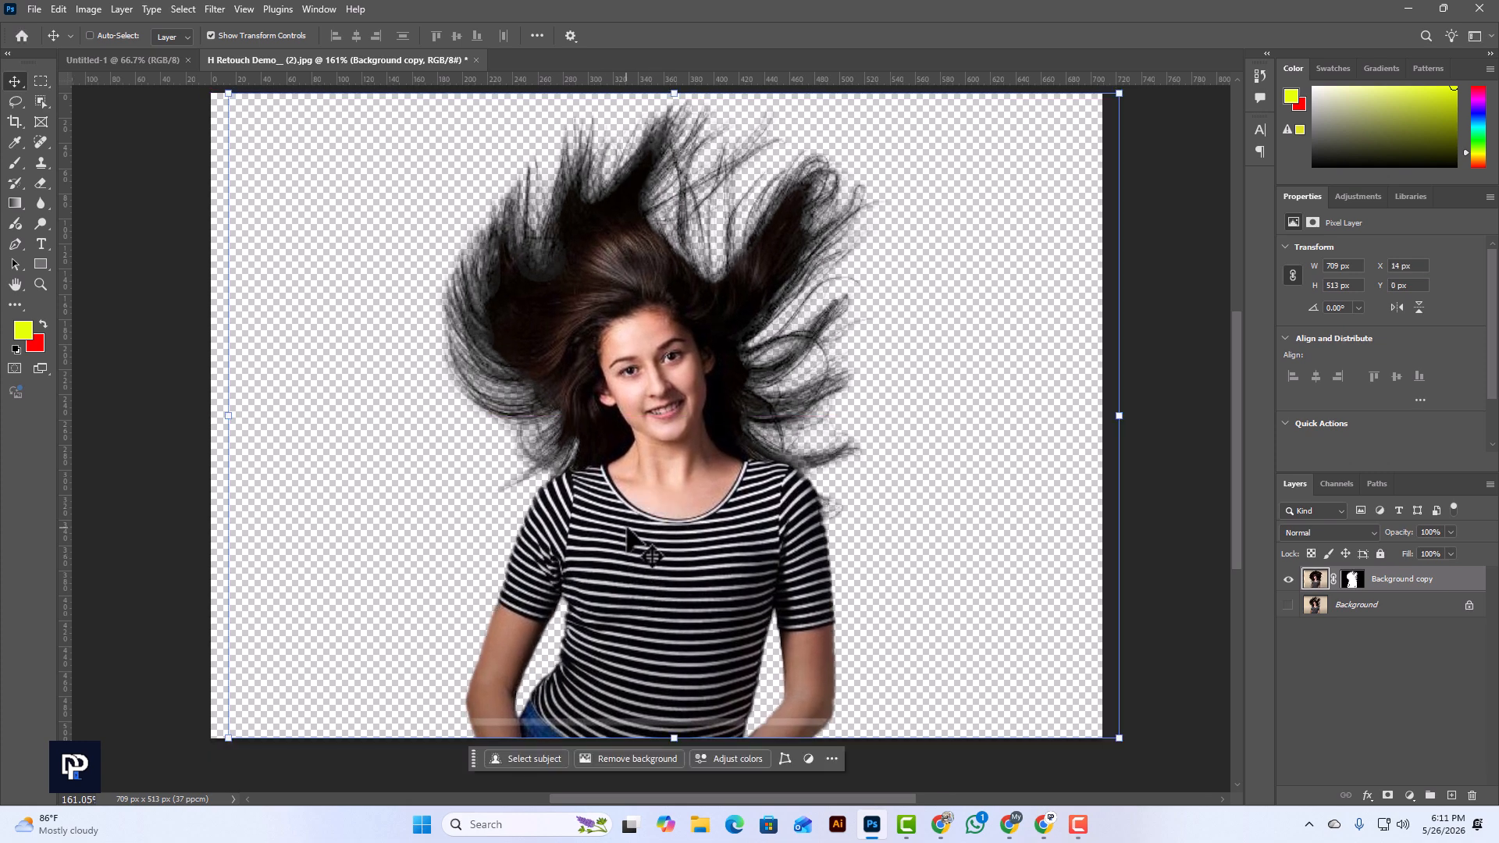
# Add a new layer filled with the yellow foreground color and place the Background copy cutout layer above it
pyautogui.click(1451, 797)
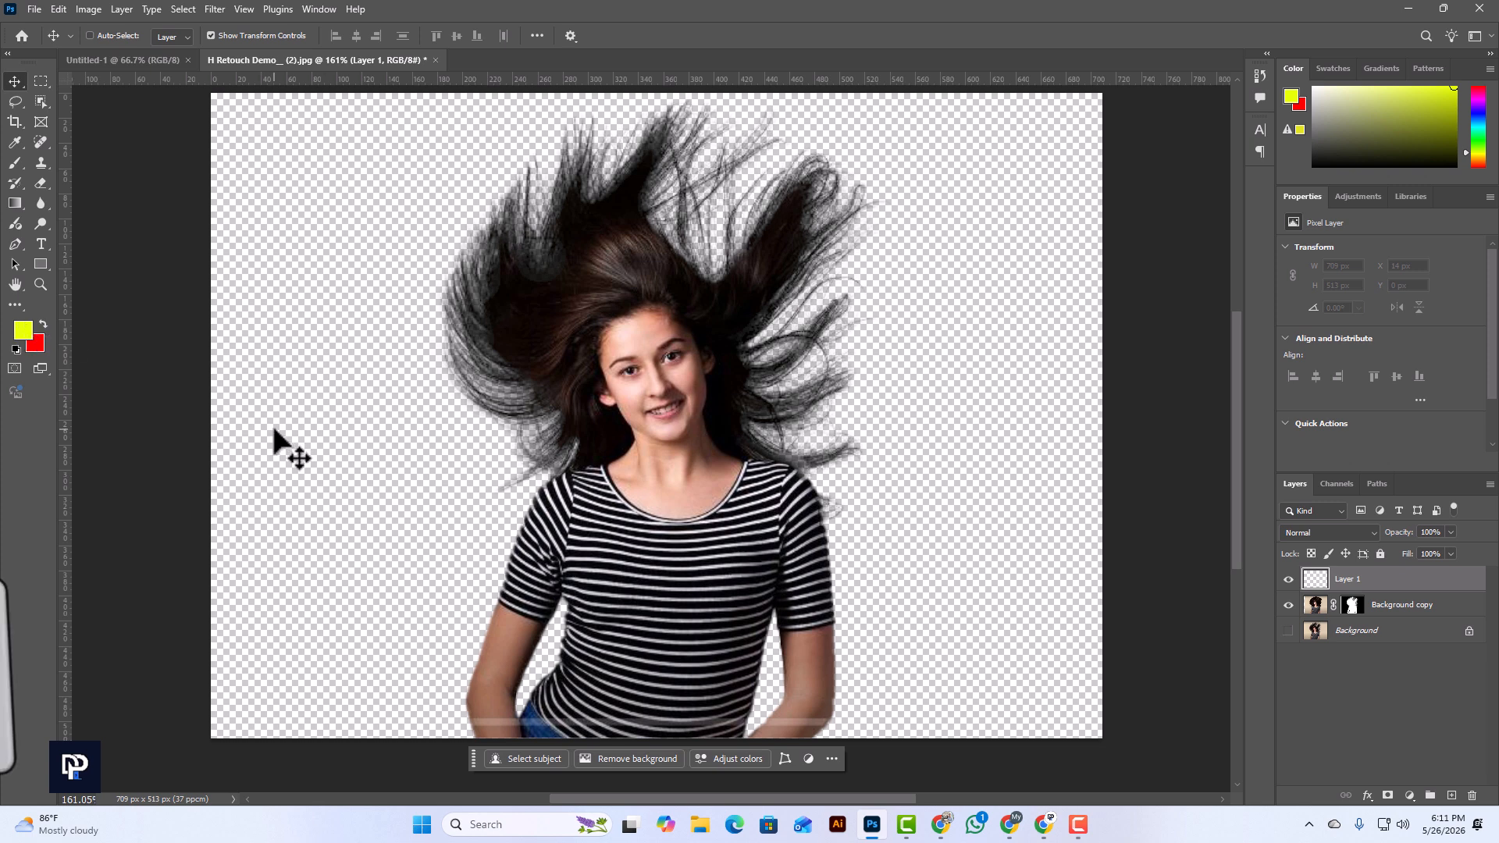
pyautogui.hotkey('alt', 'BackSpace')
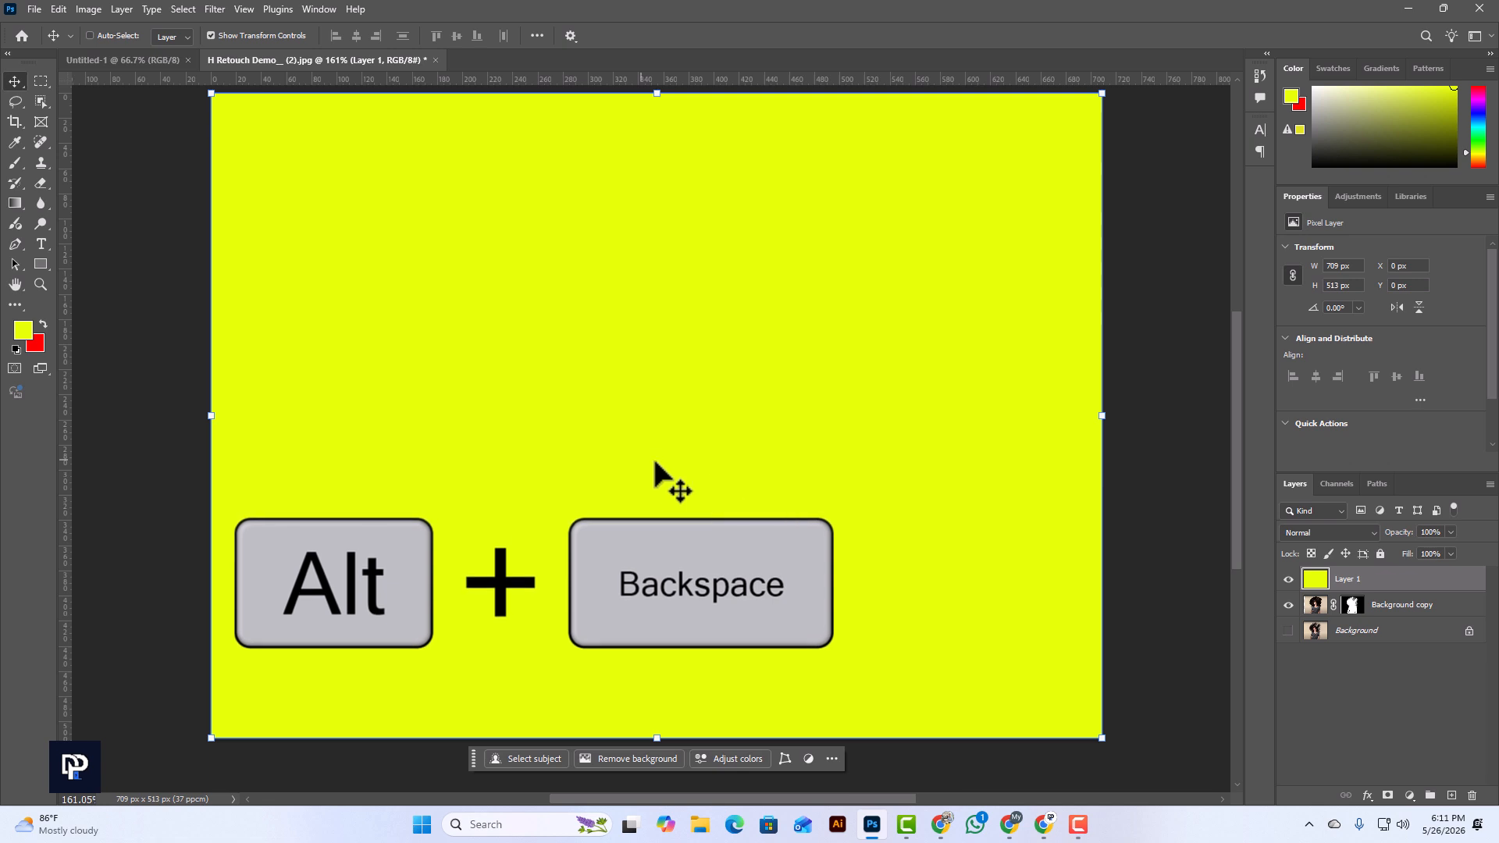
pyautogui.click(1317, 610)
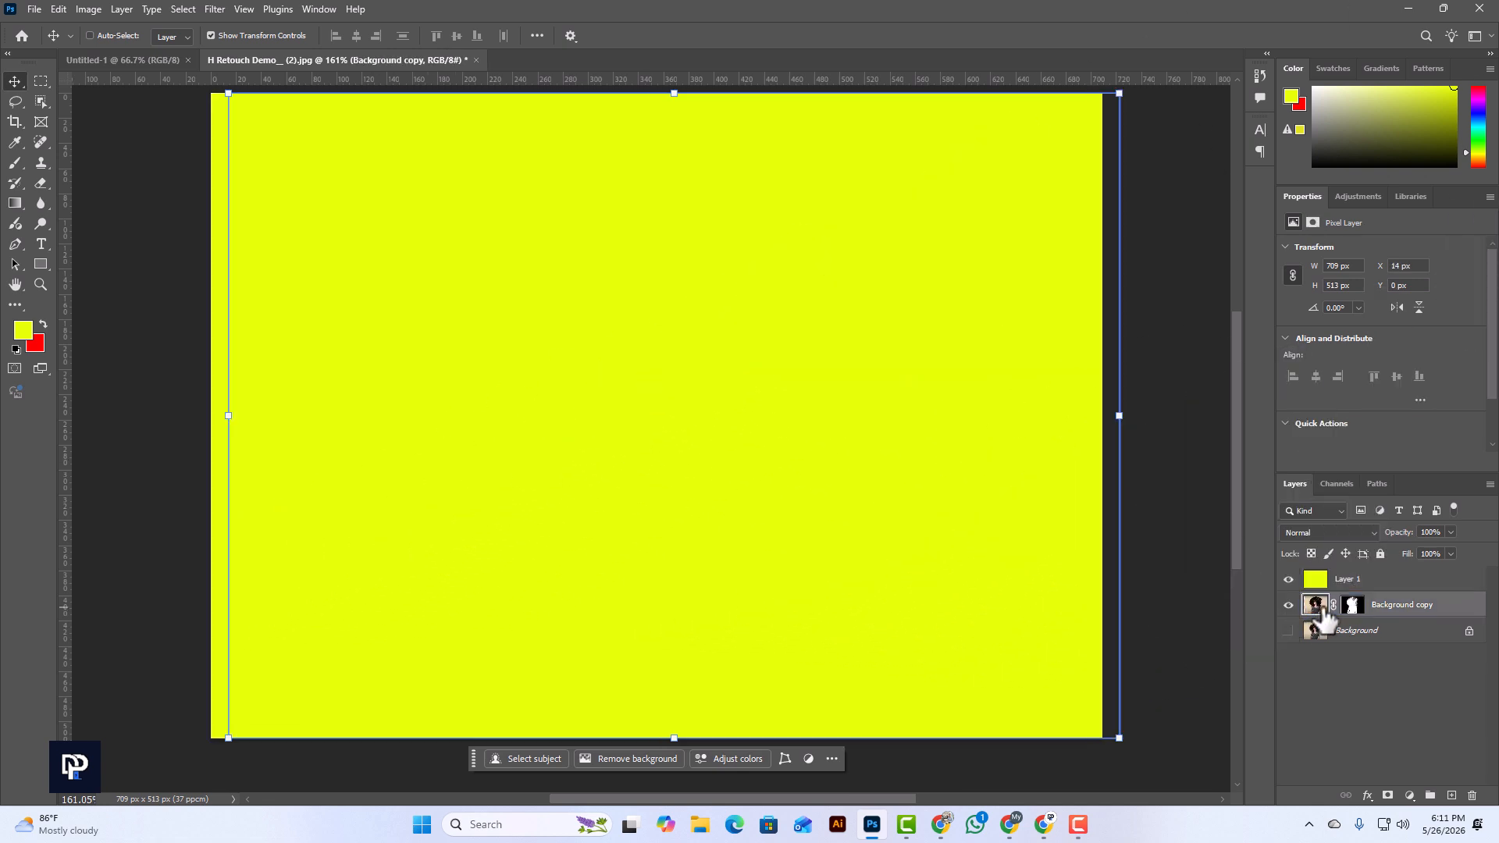
pyautogui.moveTo(1325, 613); pyautogui.dragTo(1319, 576)
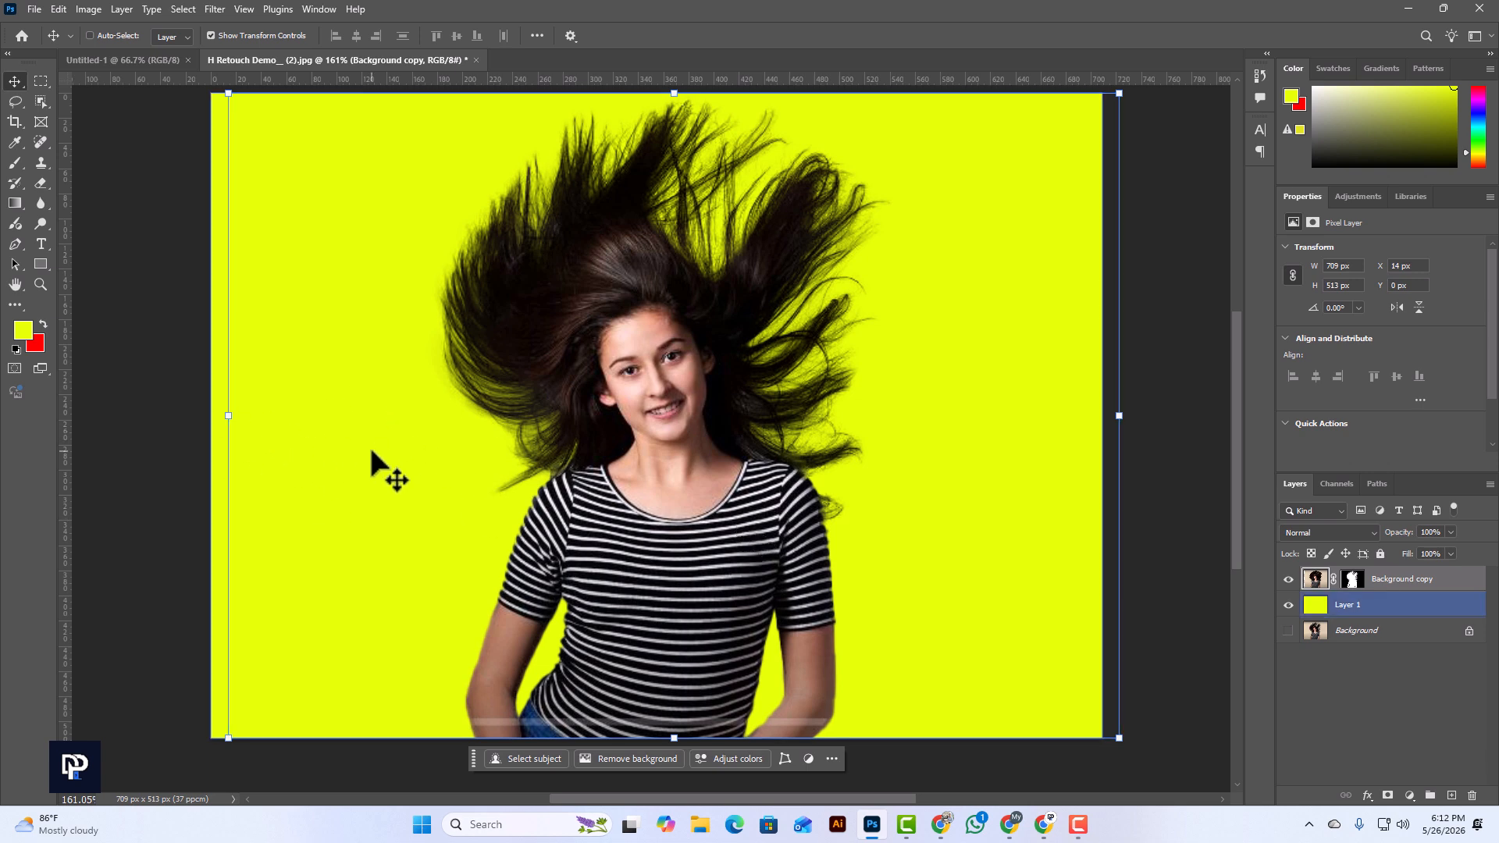
pyautogui.click(23, 331)
pyautogui.moveTo(593, 599); pyautogui.dragTo(481, 529)
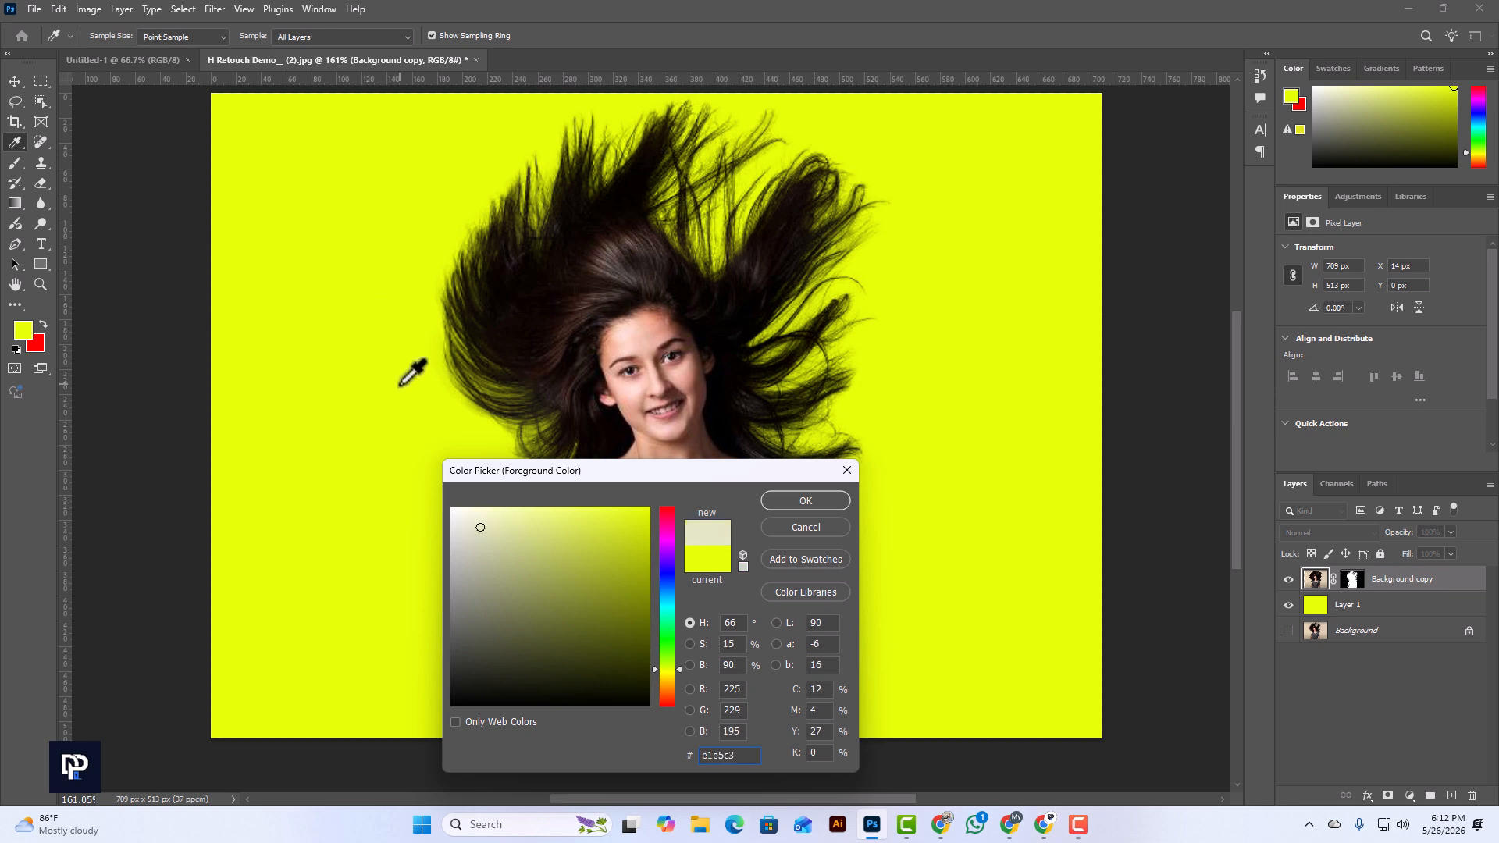
pyautogui.moveTo(517, 562); pyautogui.dragTo(505, 552)
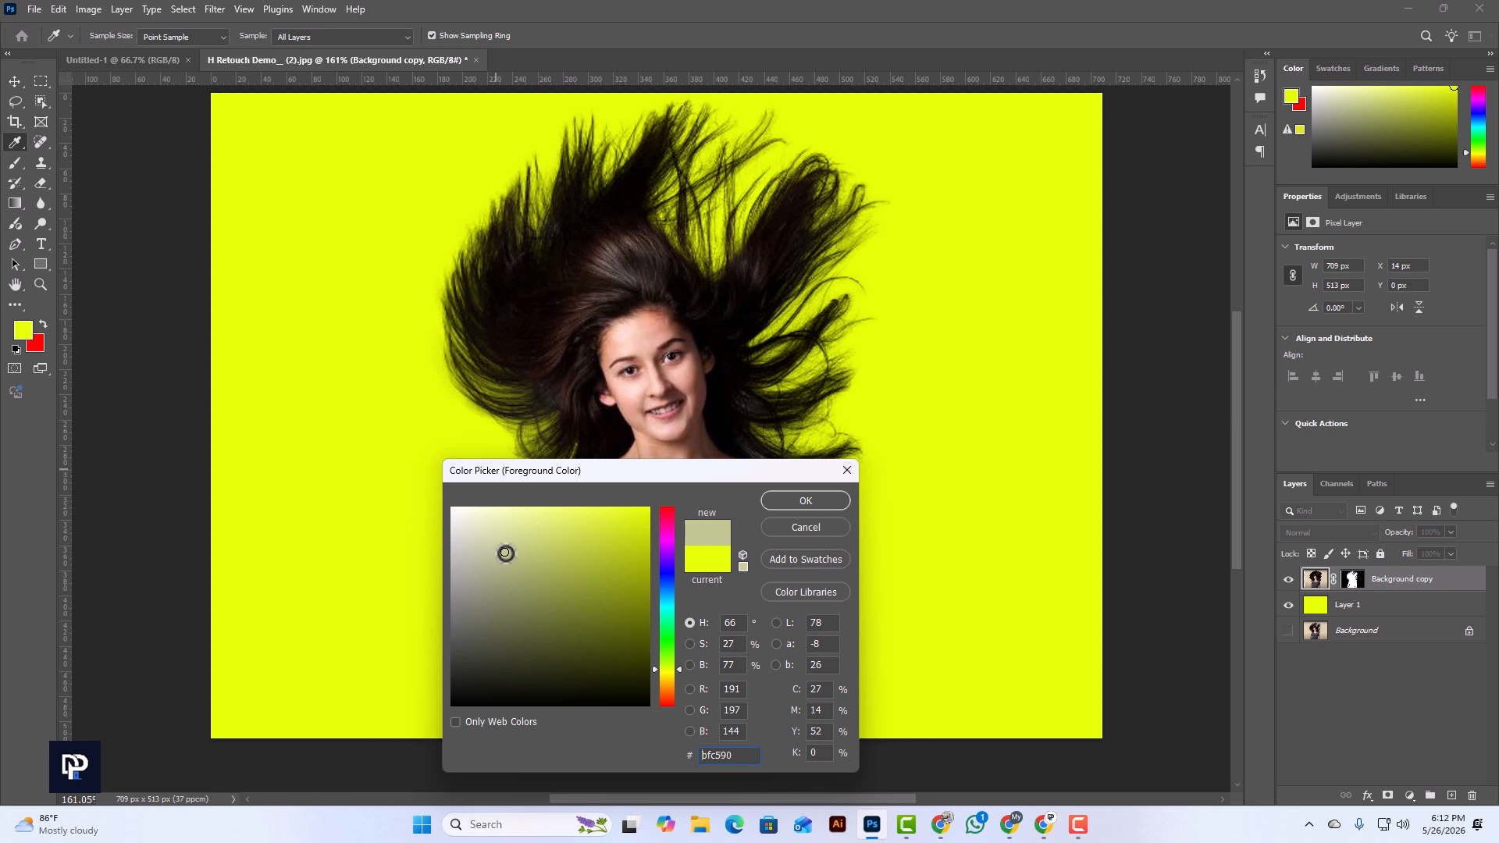
pyautogui.moveTo(505, 553)
pyautogui.mouseDown()
pyautogui.moveTo(551, 551)
pyautogui.moveTo(492, 535)
pyautogui.moveTo(525, 522)
pyautogui.moveTo(479, 582)
pyautogui.moveTo(517, 533)
pyautogui.mouseUp()
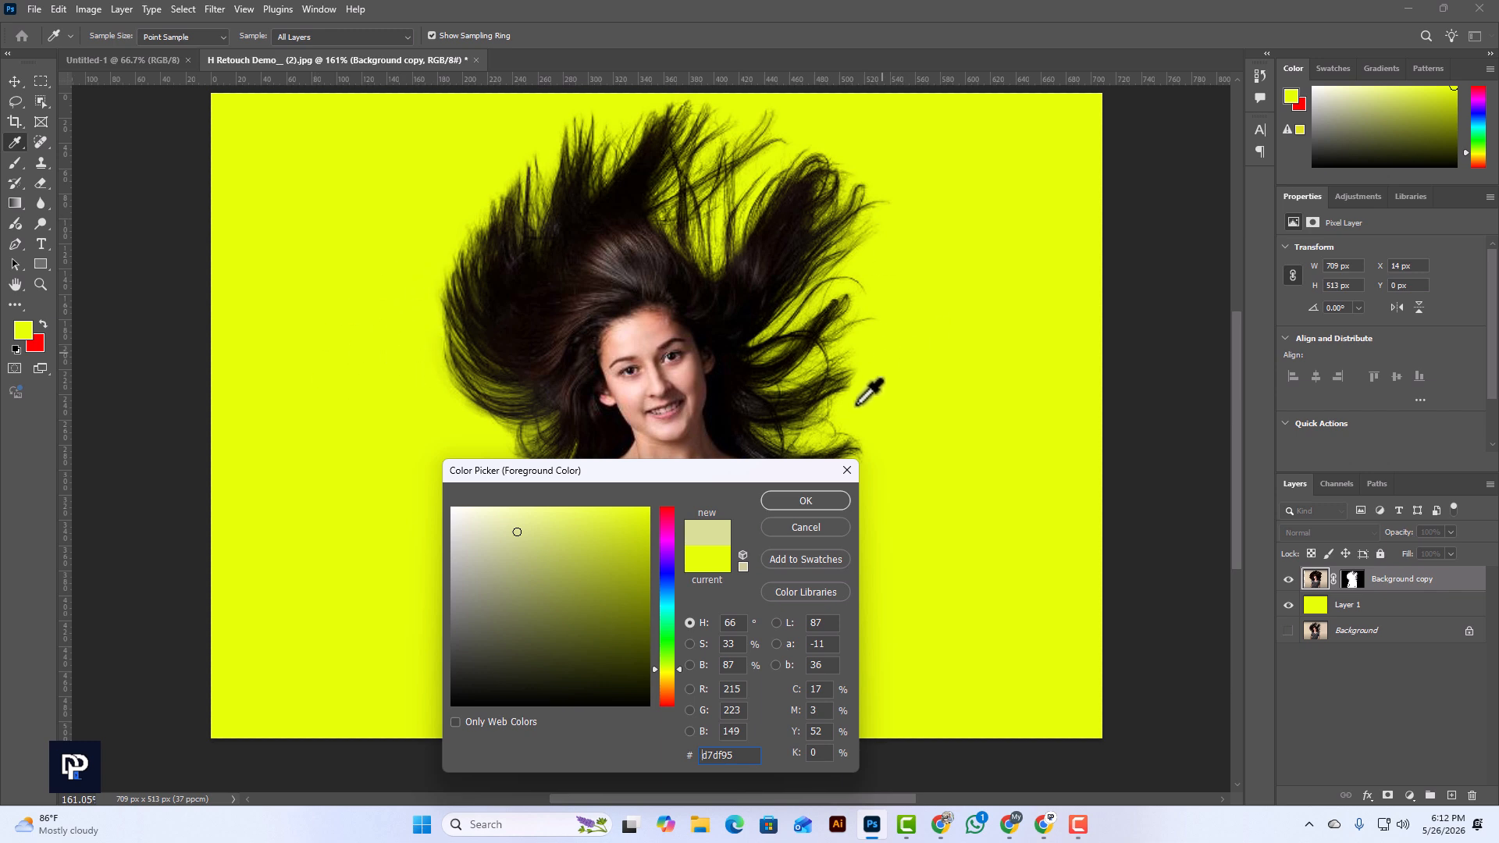
pyautogui.click(801, 527)
pyautogui.press('v')
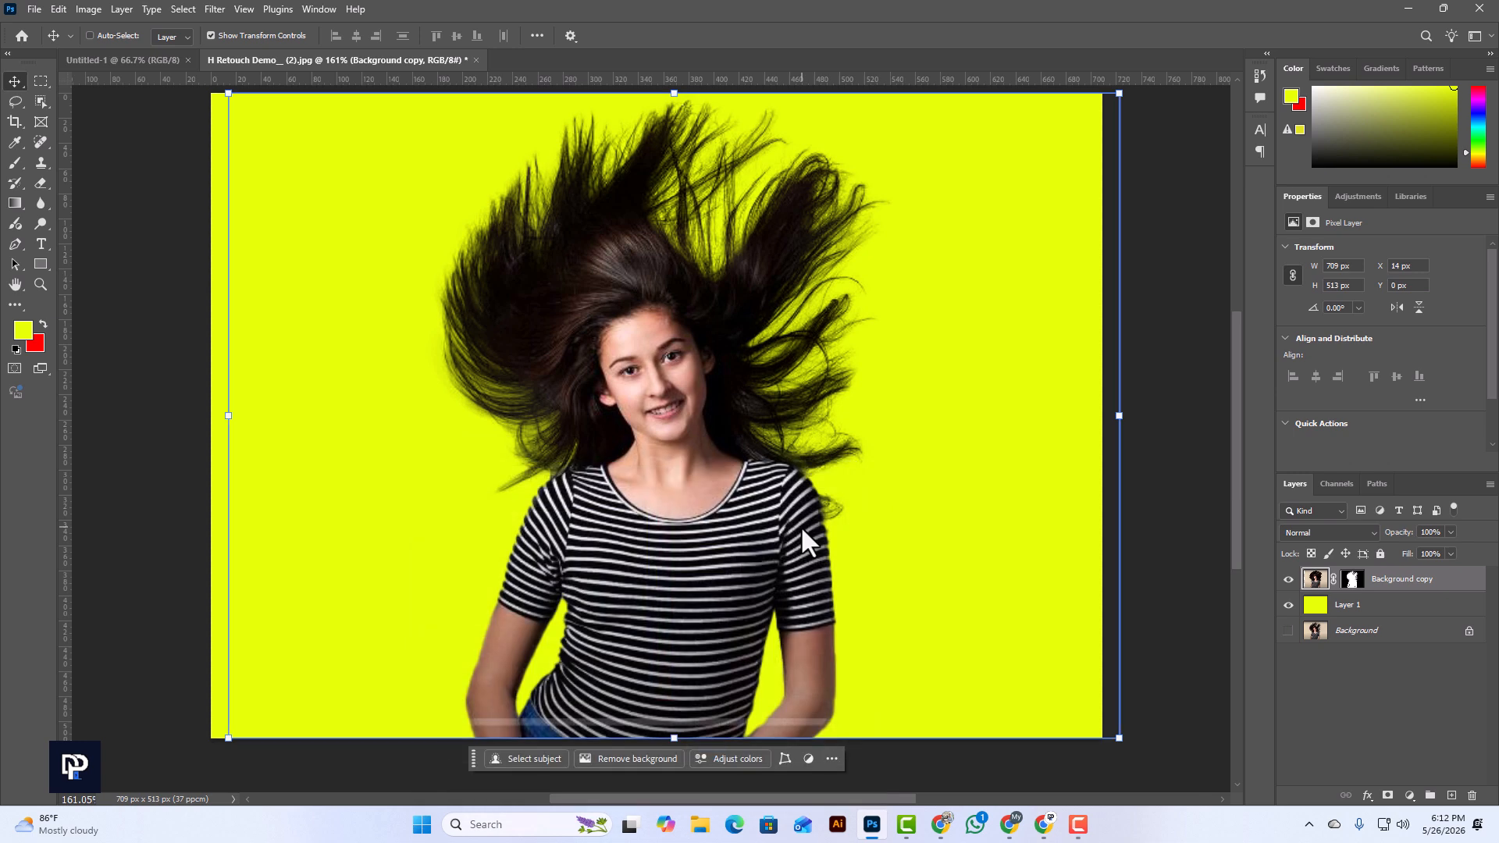
# Delete the yellow-filled Layer 1 and make the Background copy layer active
pyautogui.click(1312, 616)
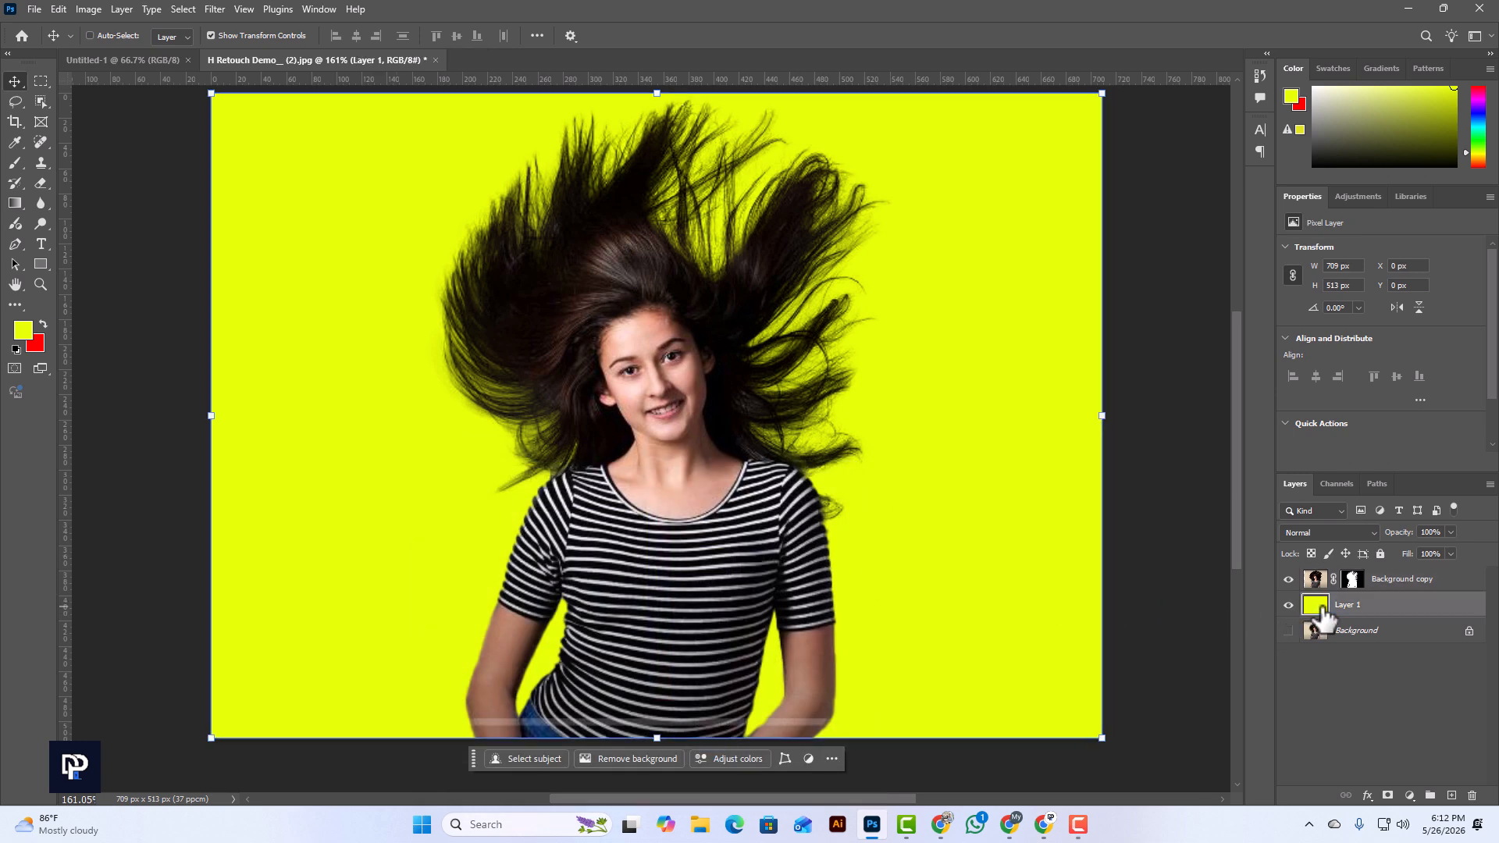
pyautogui.click(1472, 796)
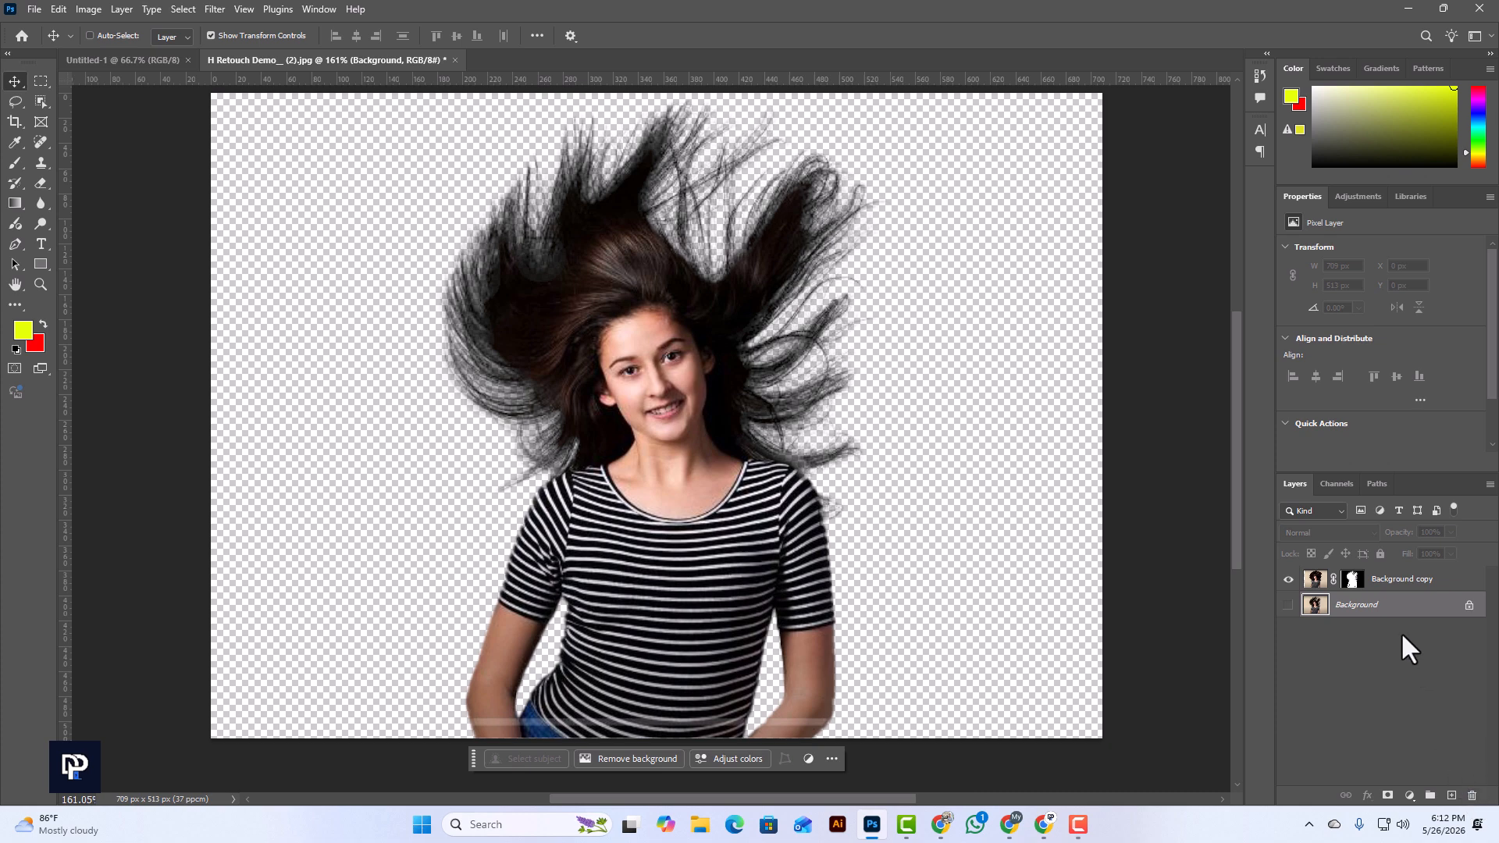
pyautogui.click(1376, 584)
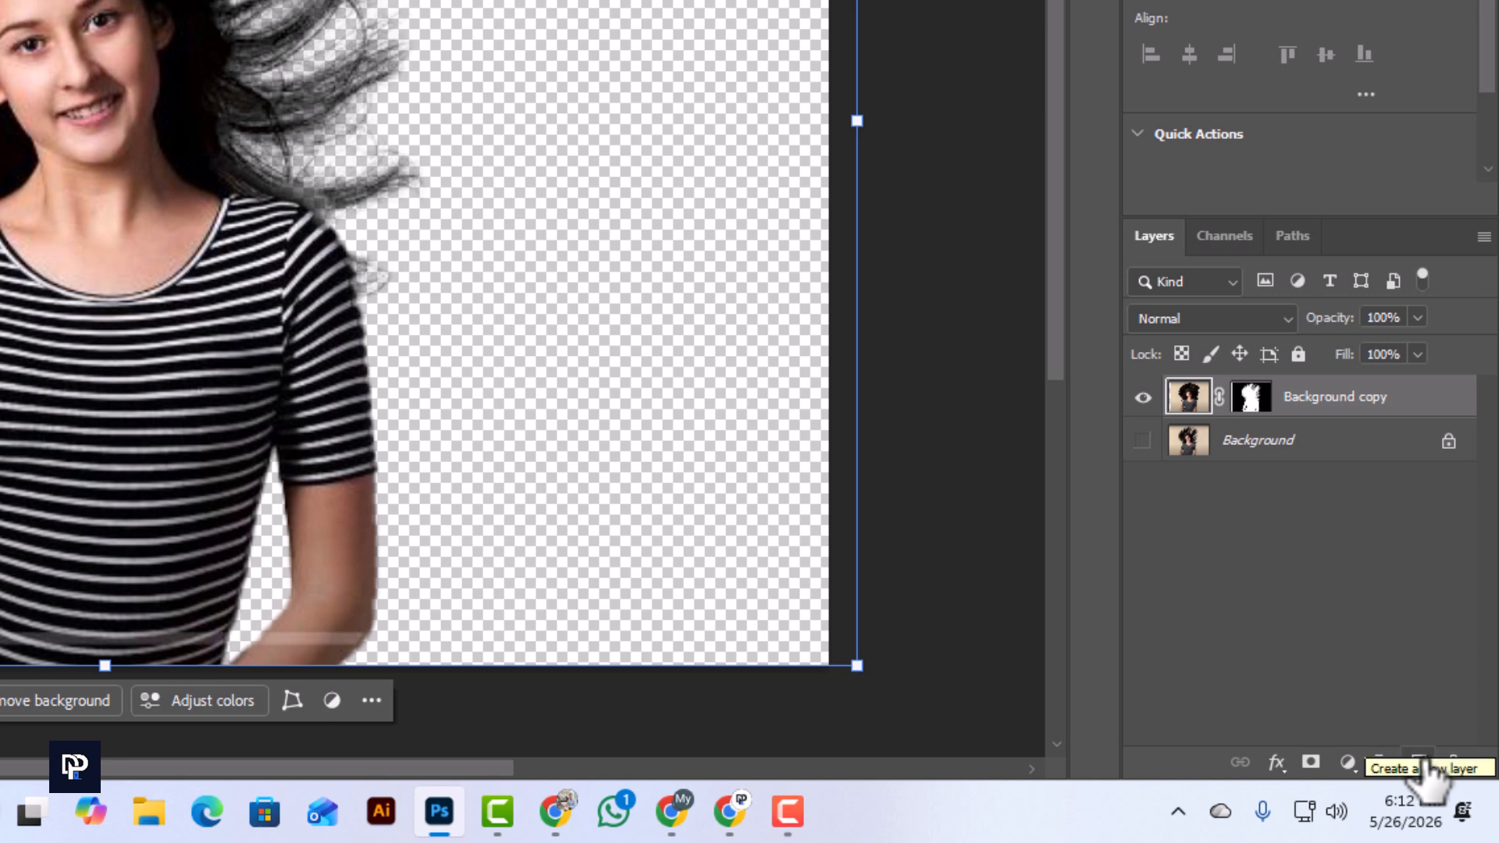
# Create a white (ffffff) Solid Color fill layer and place the Background copy cutout layer above it
pyautogui.click(1419, 764)
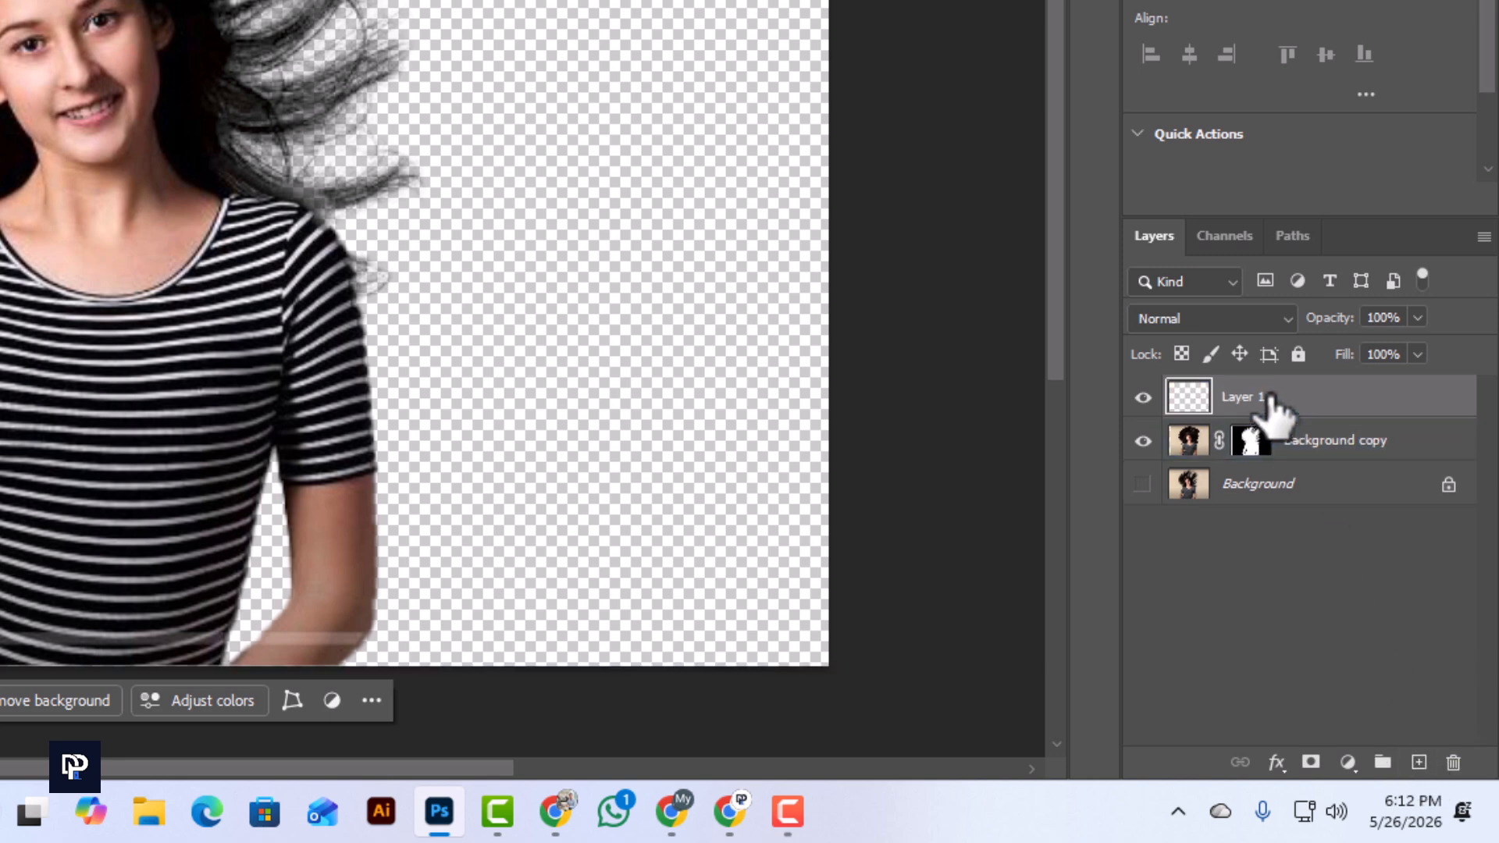
pyautogui.click(1348, 763)
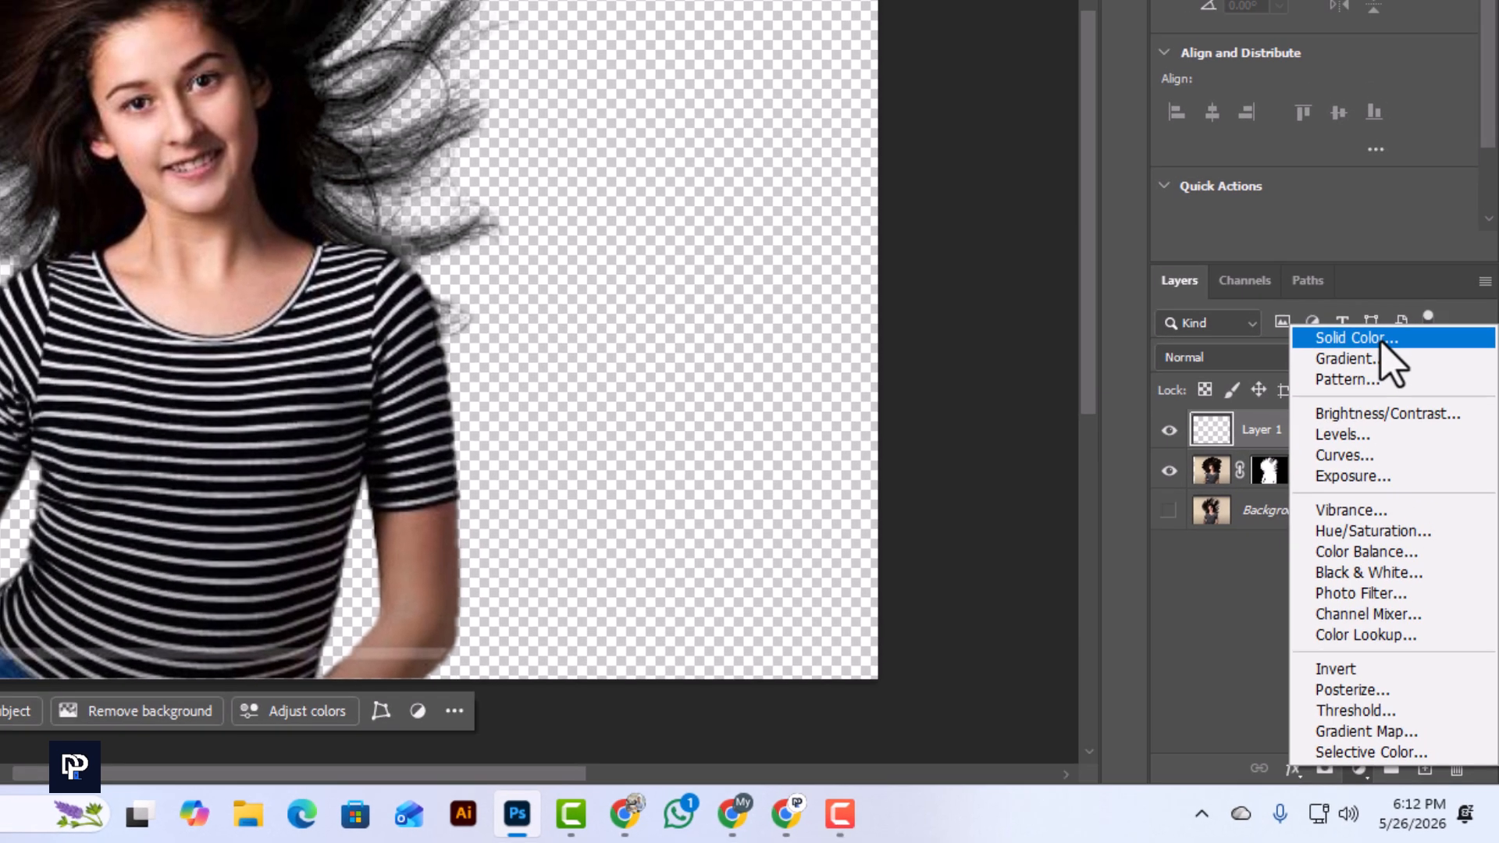
pyautogui.click(1371, 303)
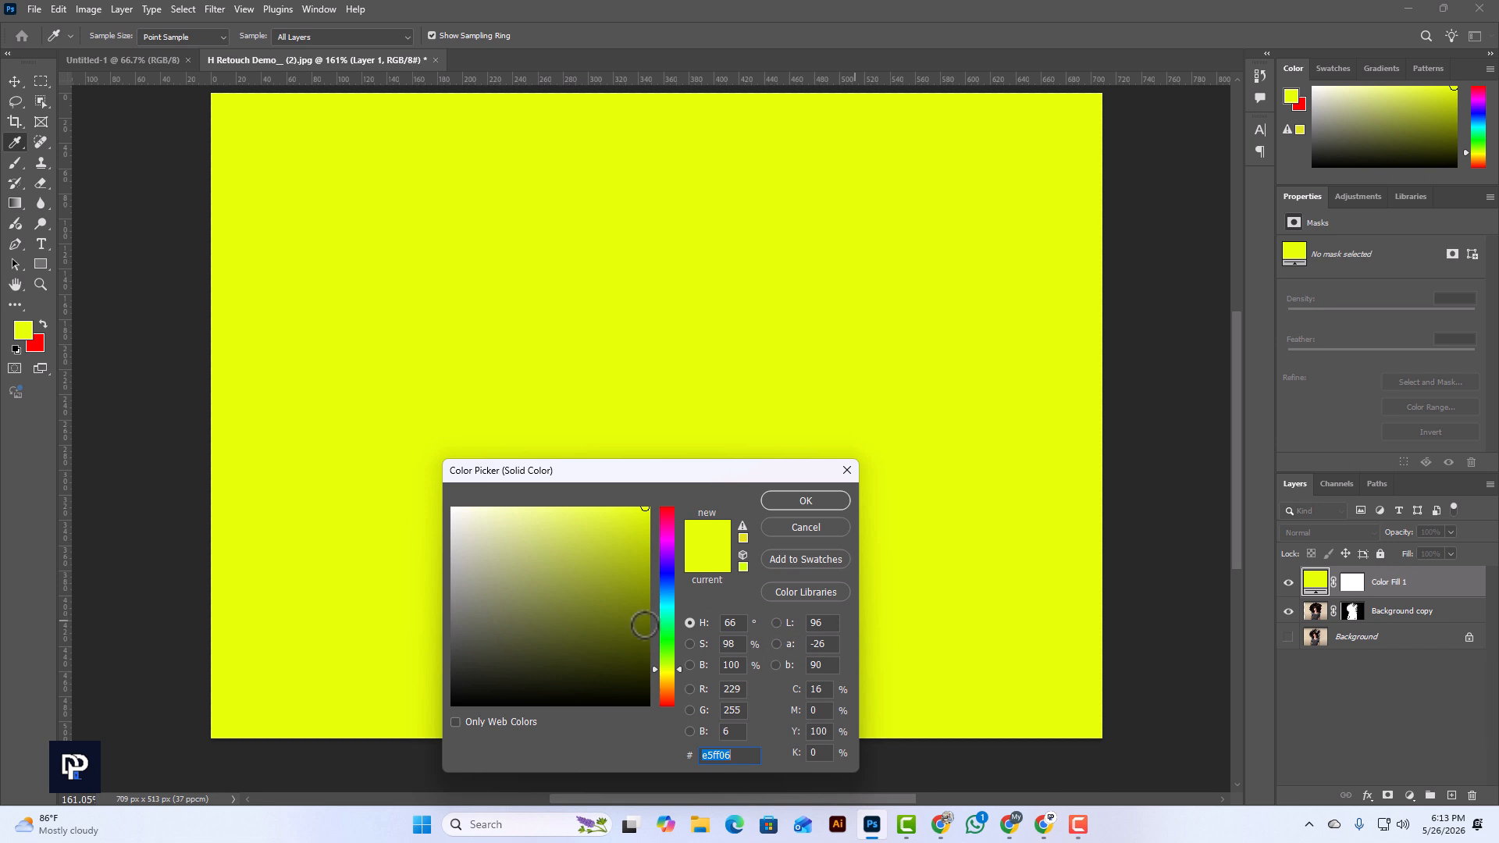
pyautogui.click(509, 591)
pyautogui.moveTo(508, 591); pyautogui.dragTo(443, 503)
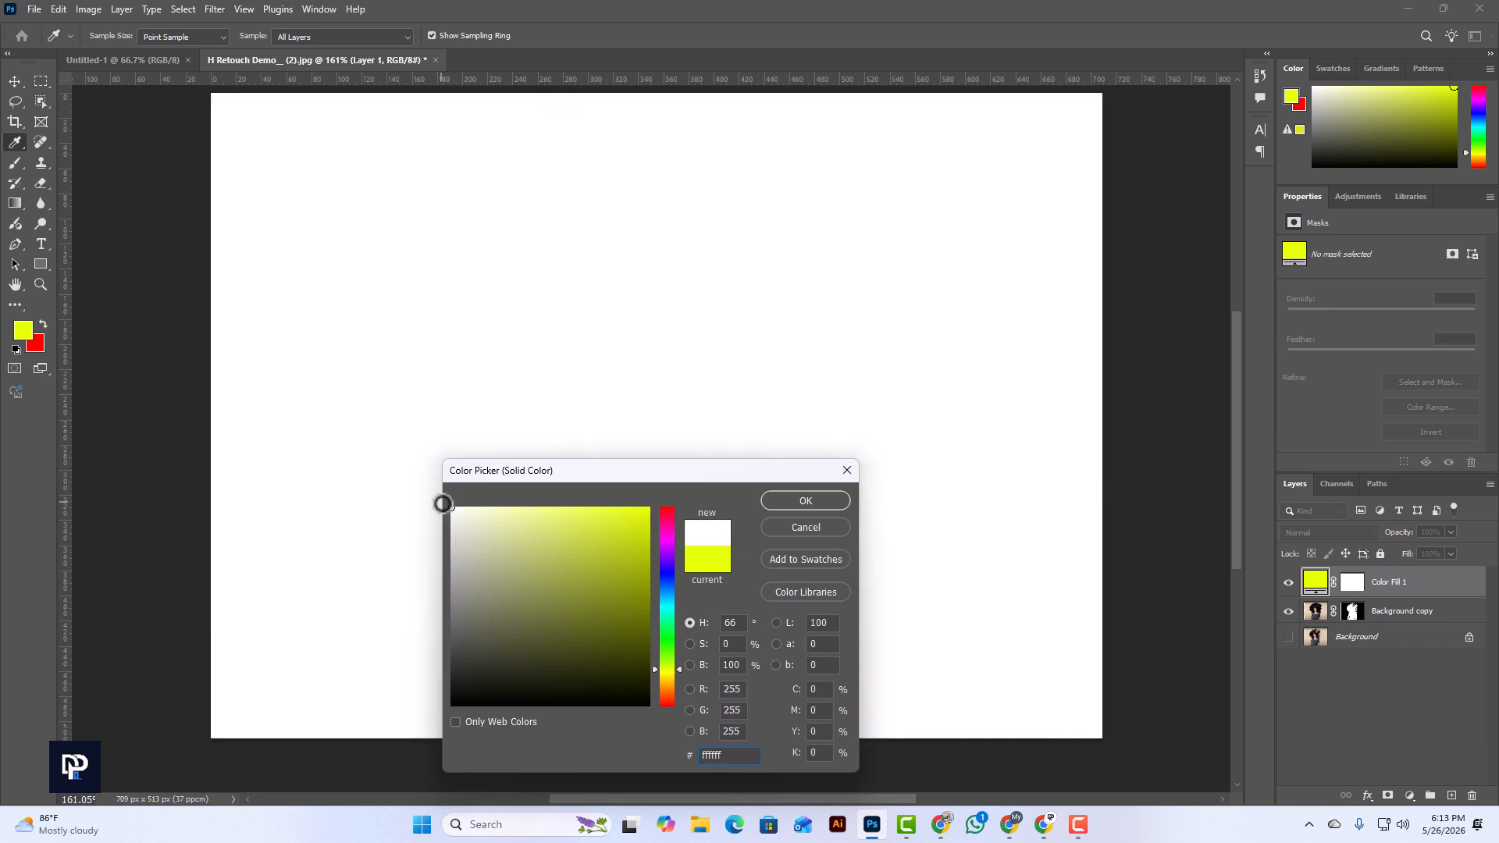
pyautogui.click(804, 500)
pyautogui.click(1318, 615)
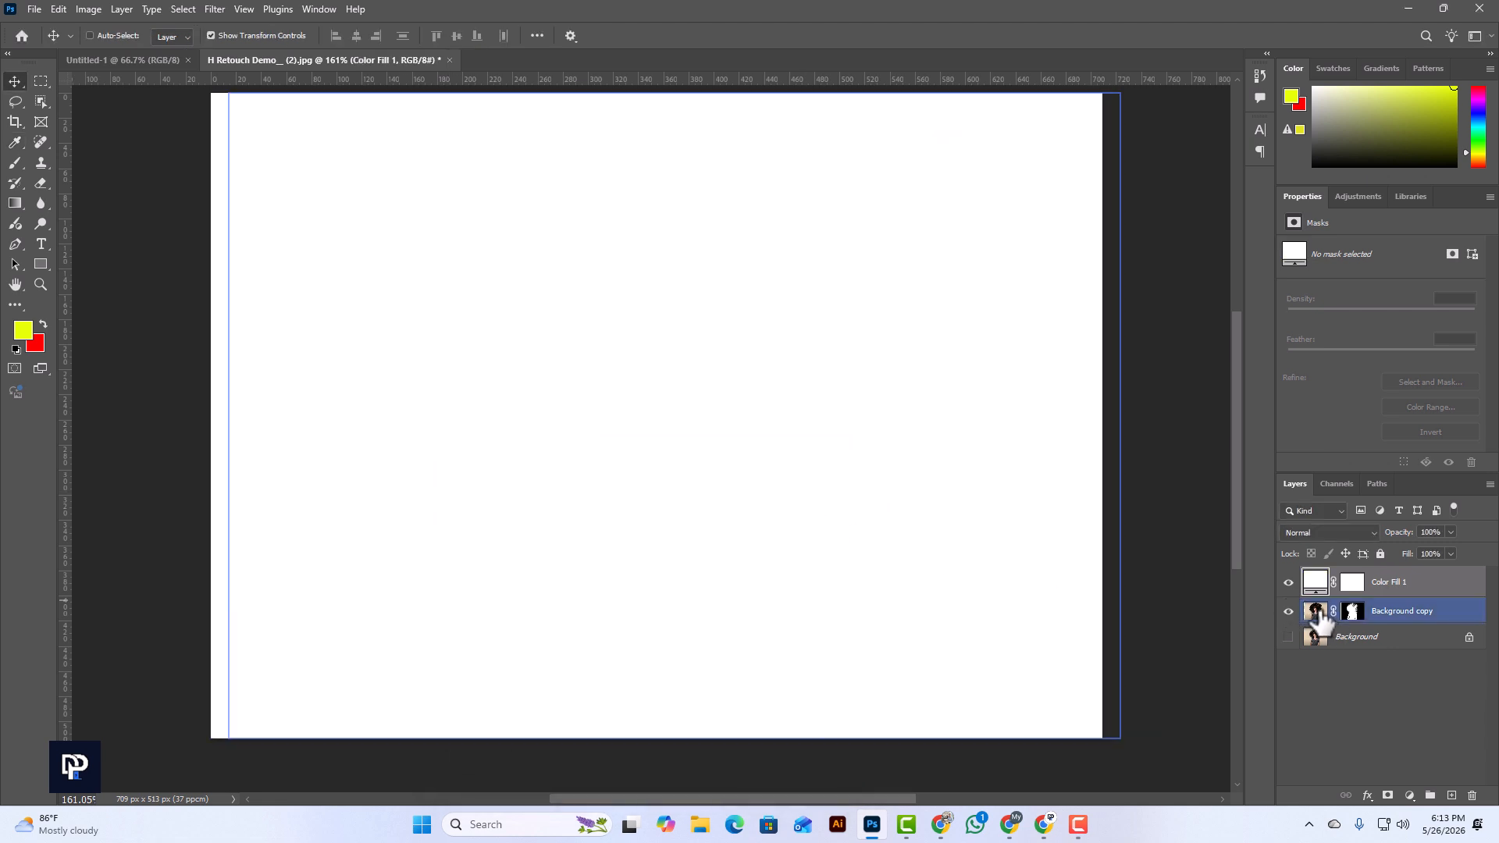
pyautogui.moveTo(1319, 619); pyautogui.dragTo(1325, 575)
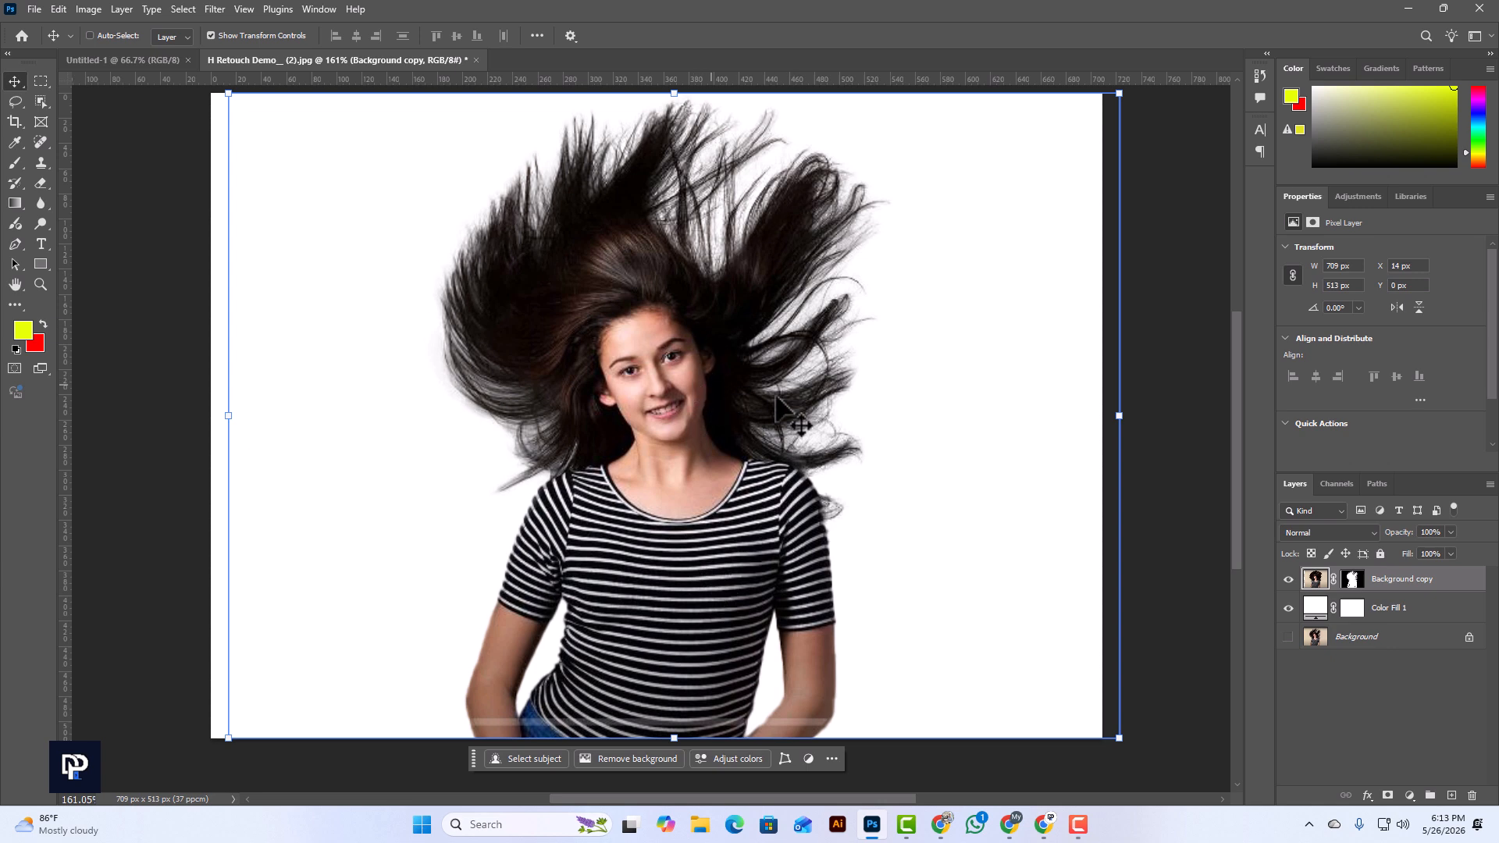
# Change the Color Fill 1 layer's color to bright green (00fd1e)
pyautogui.click(1319, 613)
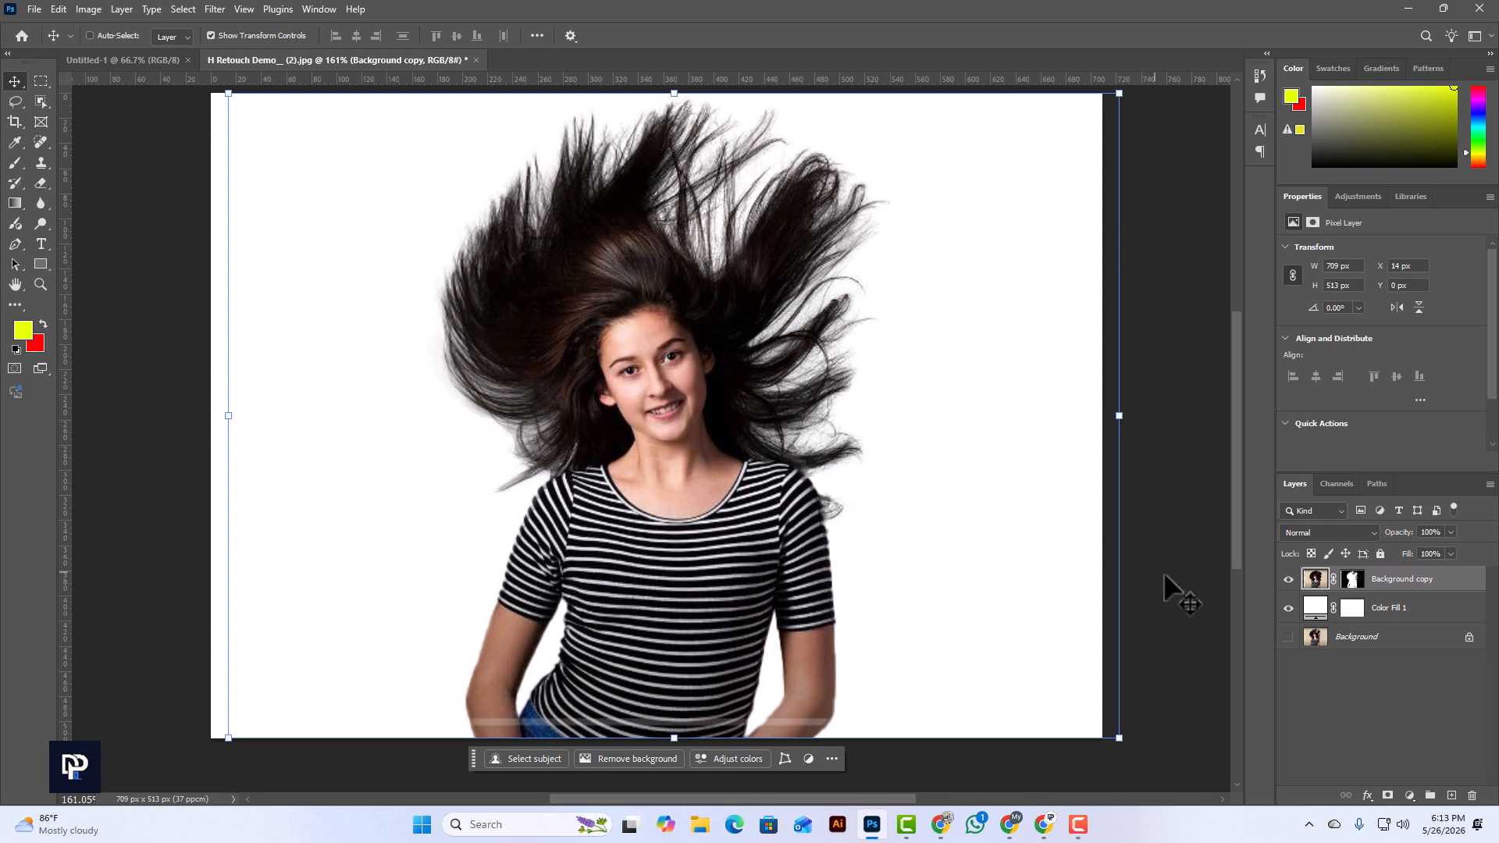
pyautogui.click(1320, 613)
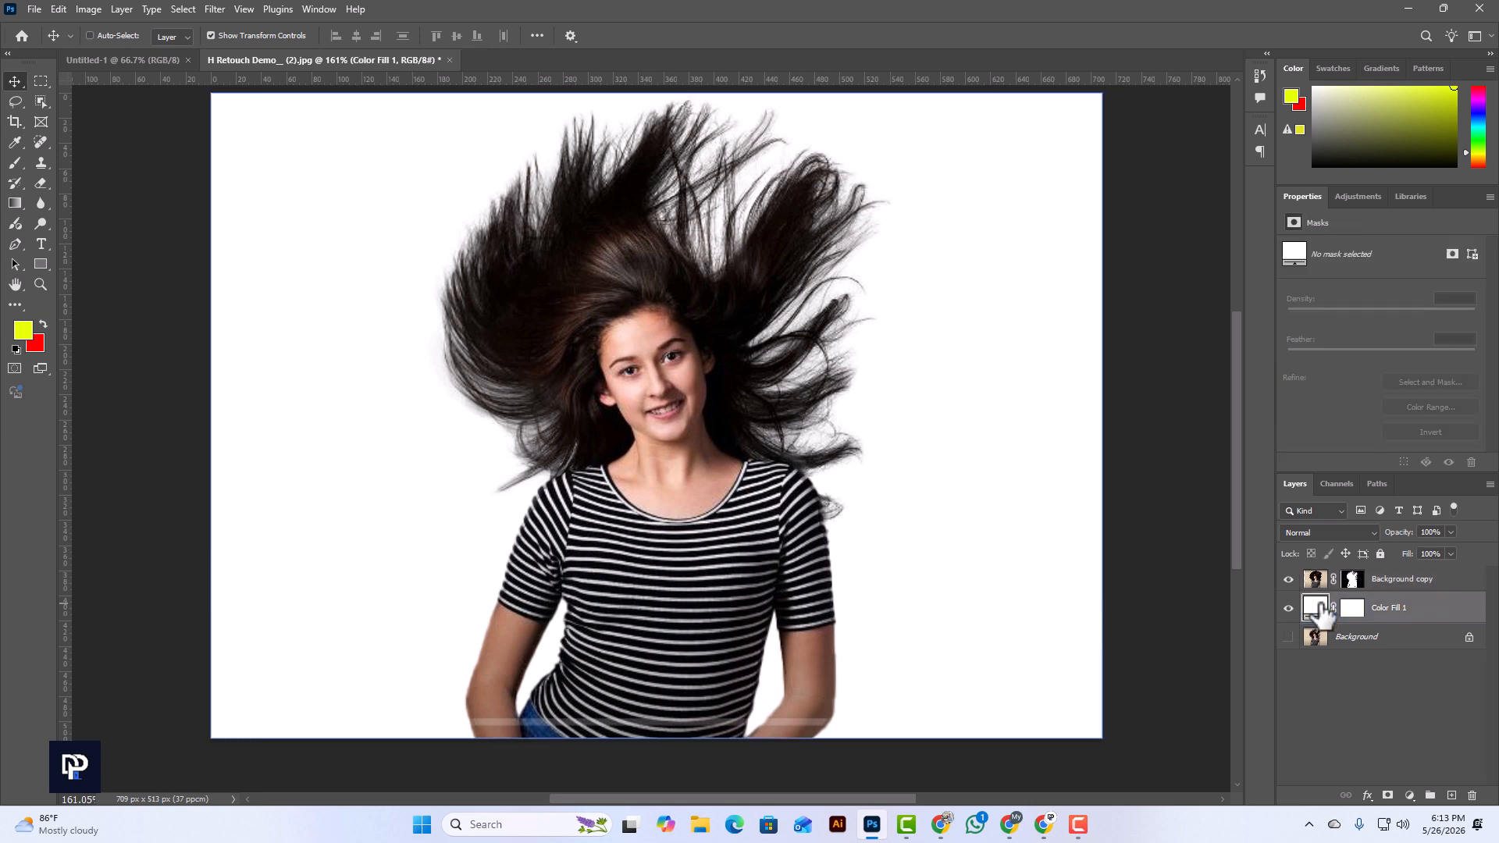
pyautogui.doubleClick(1319, 609)
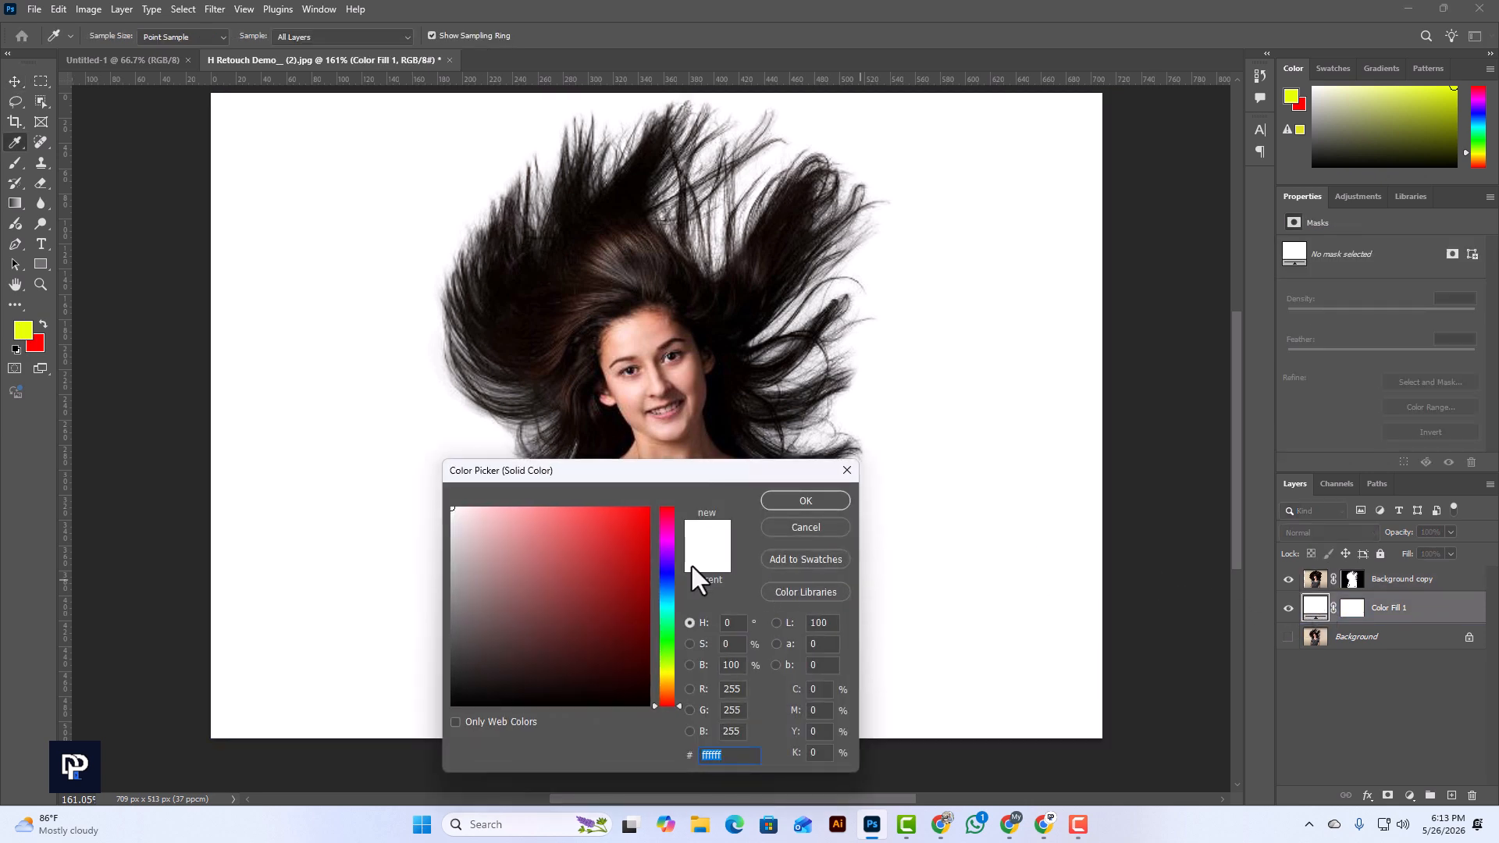
pyautogui.moveTo(692, 470); pyautogui.dragTo(986, 385)
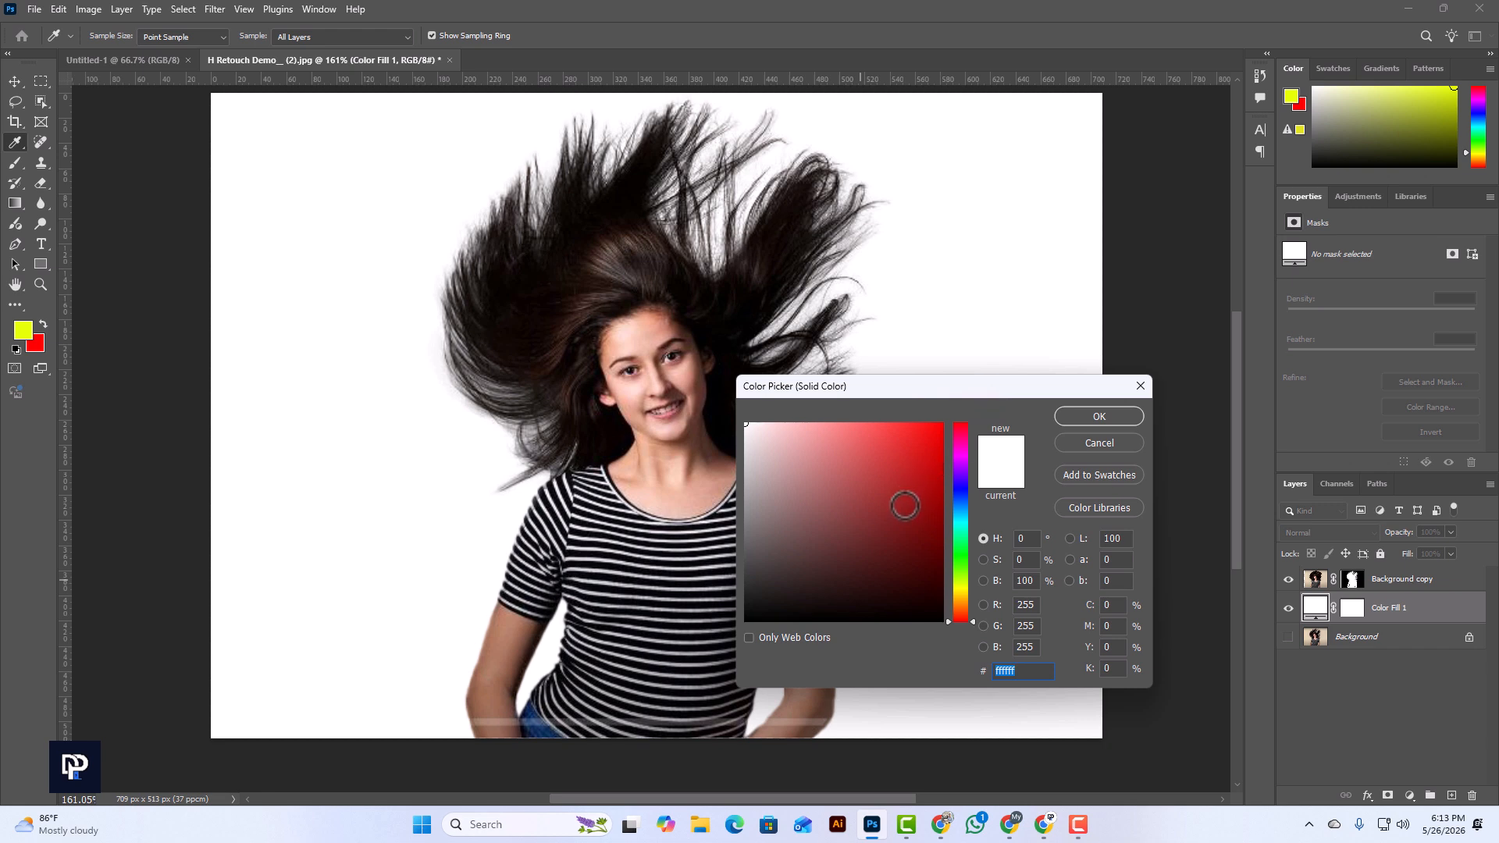
pyautogui.moveTo(904, 506)
pyautogui.mouseDown()
pyautogui.moveTo(871, 467)
pyautogui.moveTo(917, 495)
pyautogui.moveTo(829, 470)
pyautogui.mouseUp()
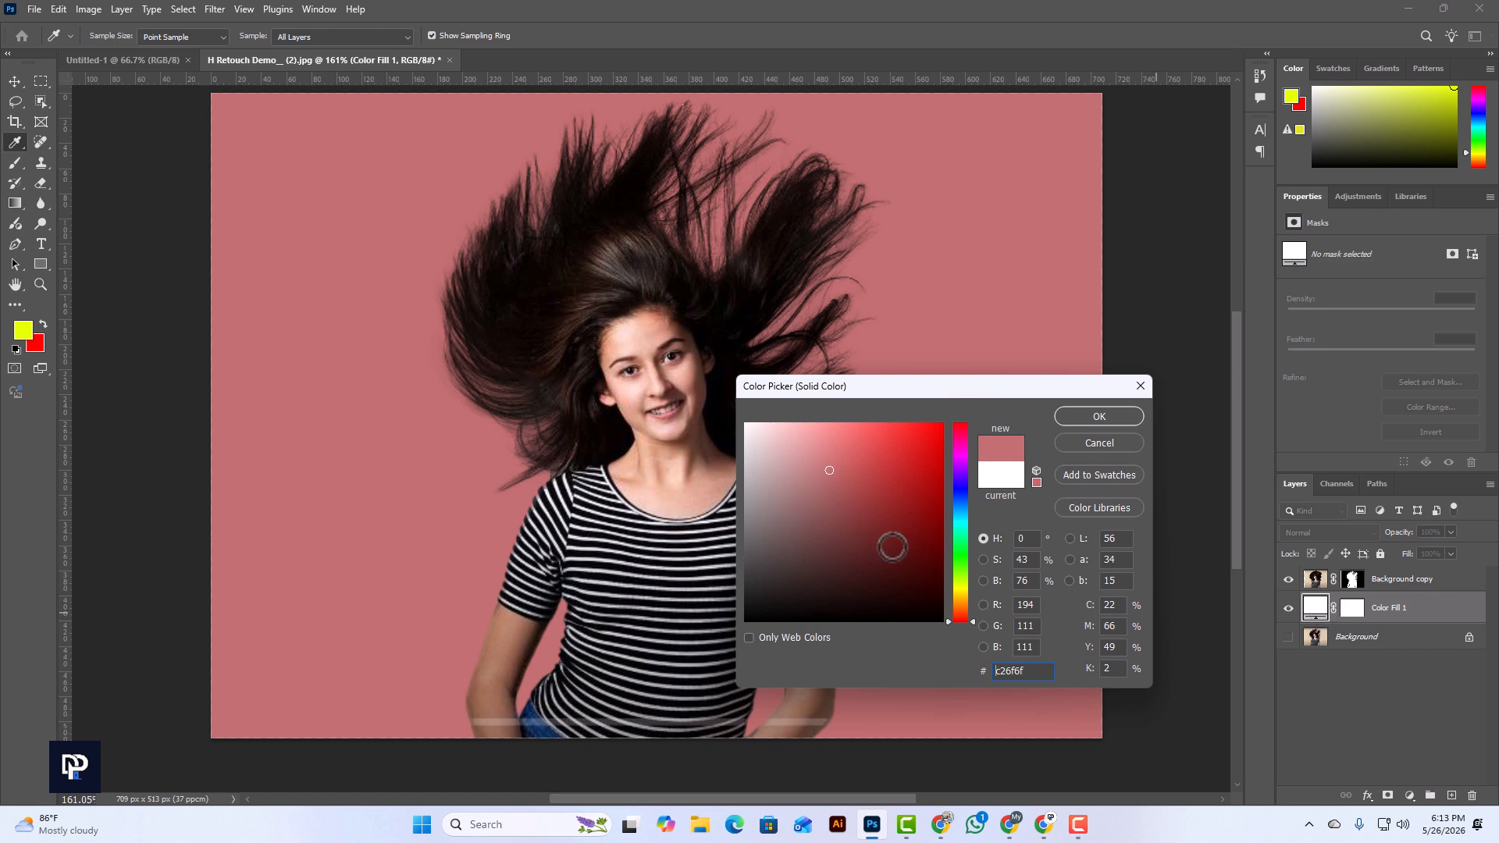
pyautogui.moveTo(890, 542)
pyautogui.mouseDown()
pyautogui.moveTo(911, 489)
pyautogui.moveTo(836, 438)
pyautogui.moveTo(908, 428)
pyautogui.moveTo(820, 465)
pyautogui.moveTo(945, 423)
pyautogui.mouseUp()
pyautogui.click(962, 553)
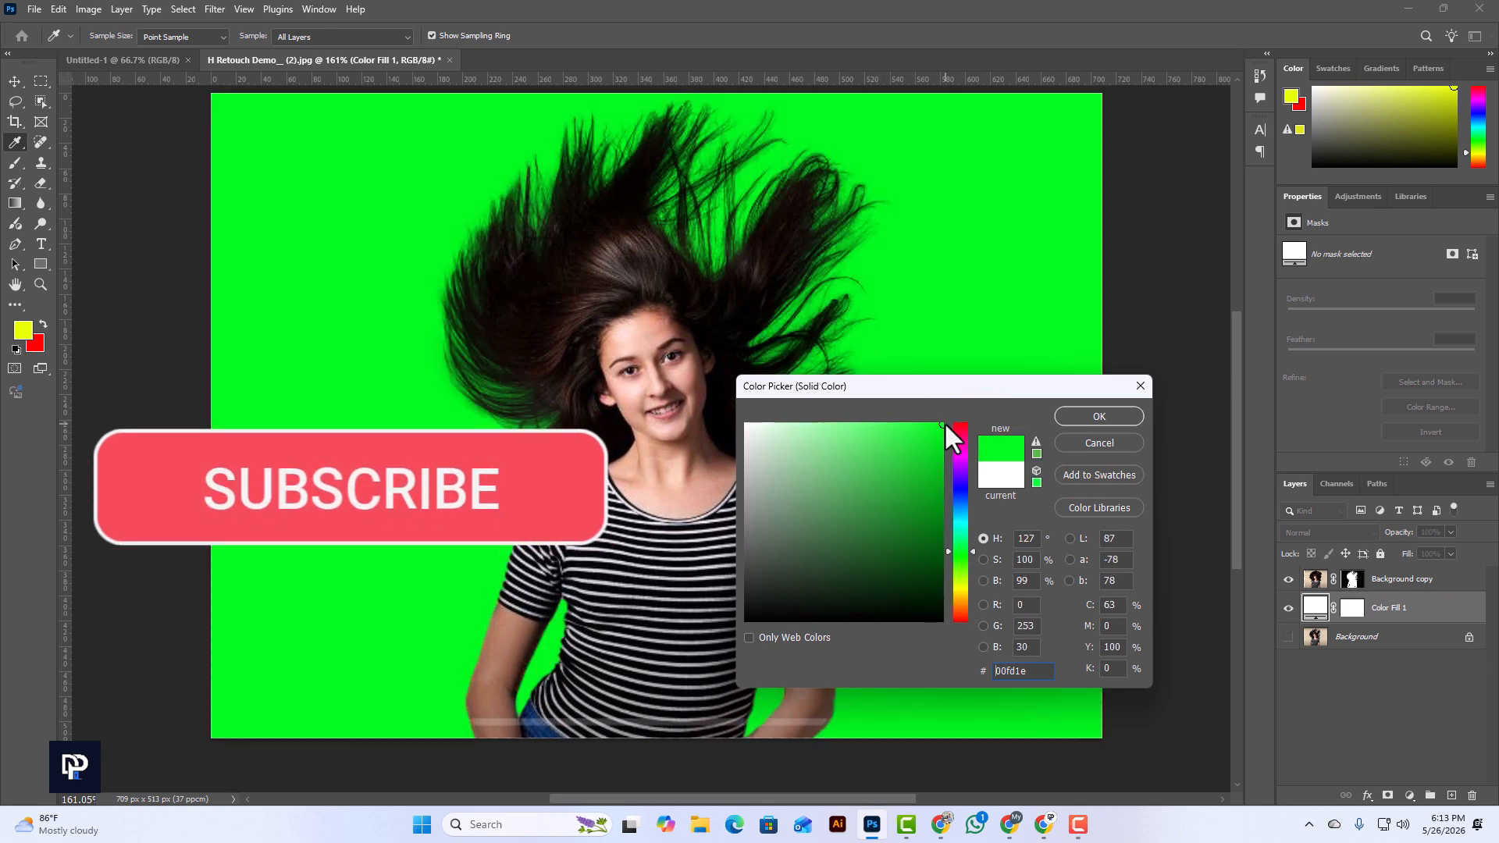
pyautogui.click(1088, 410)
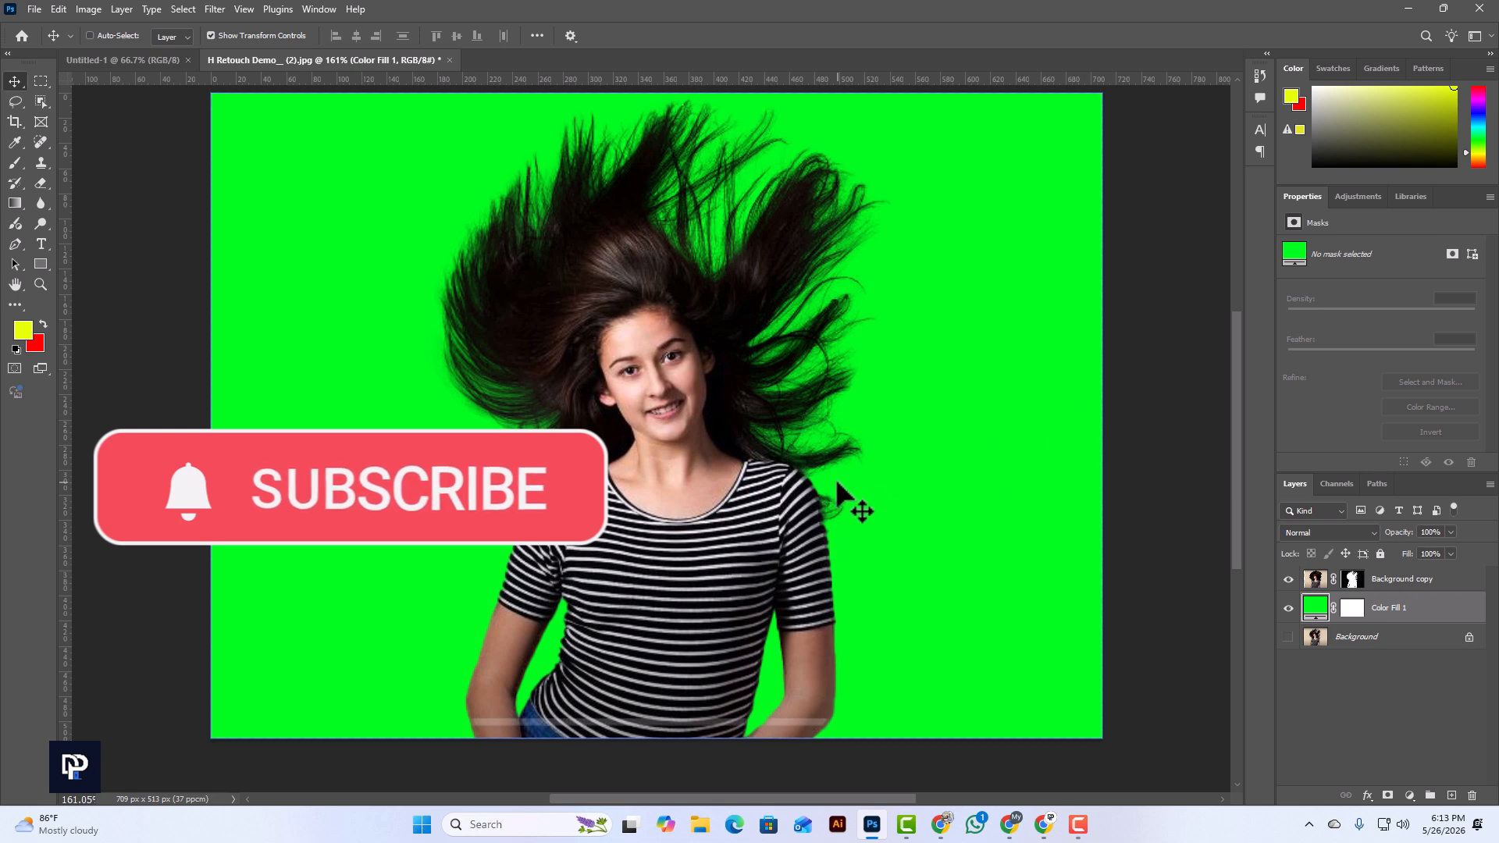
pyautogui.scroll(1, 806, 560)
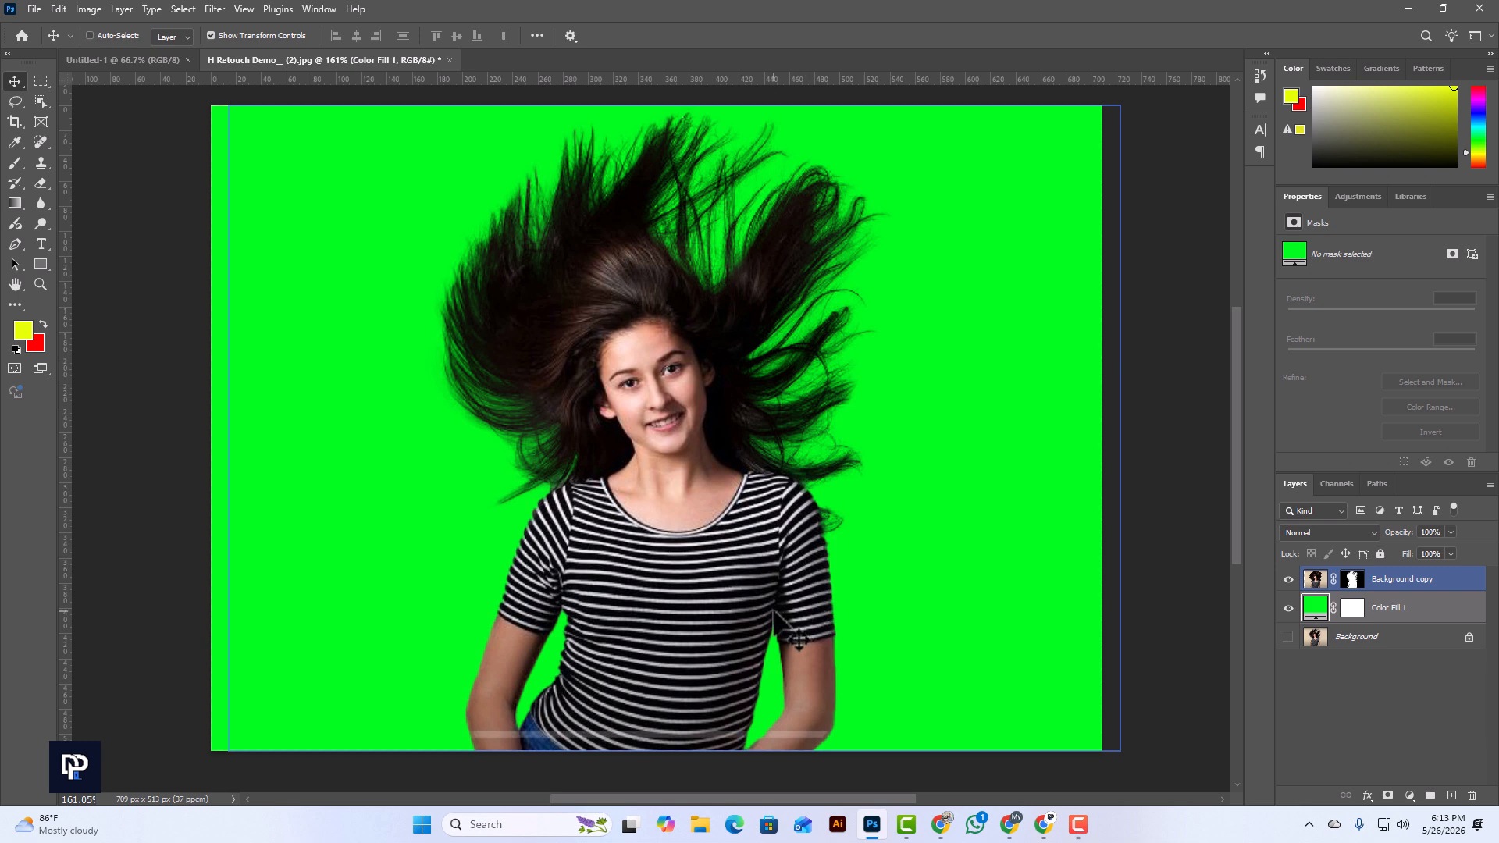
pyautogui.scroll(-1, 798, 640)
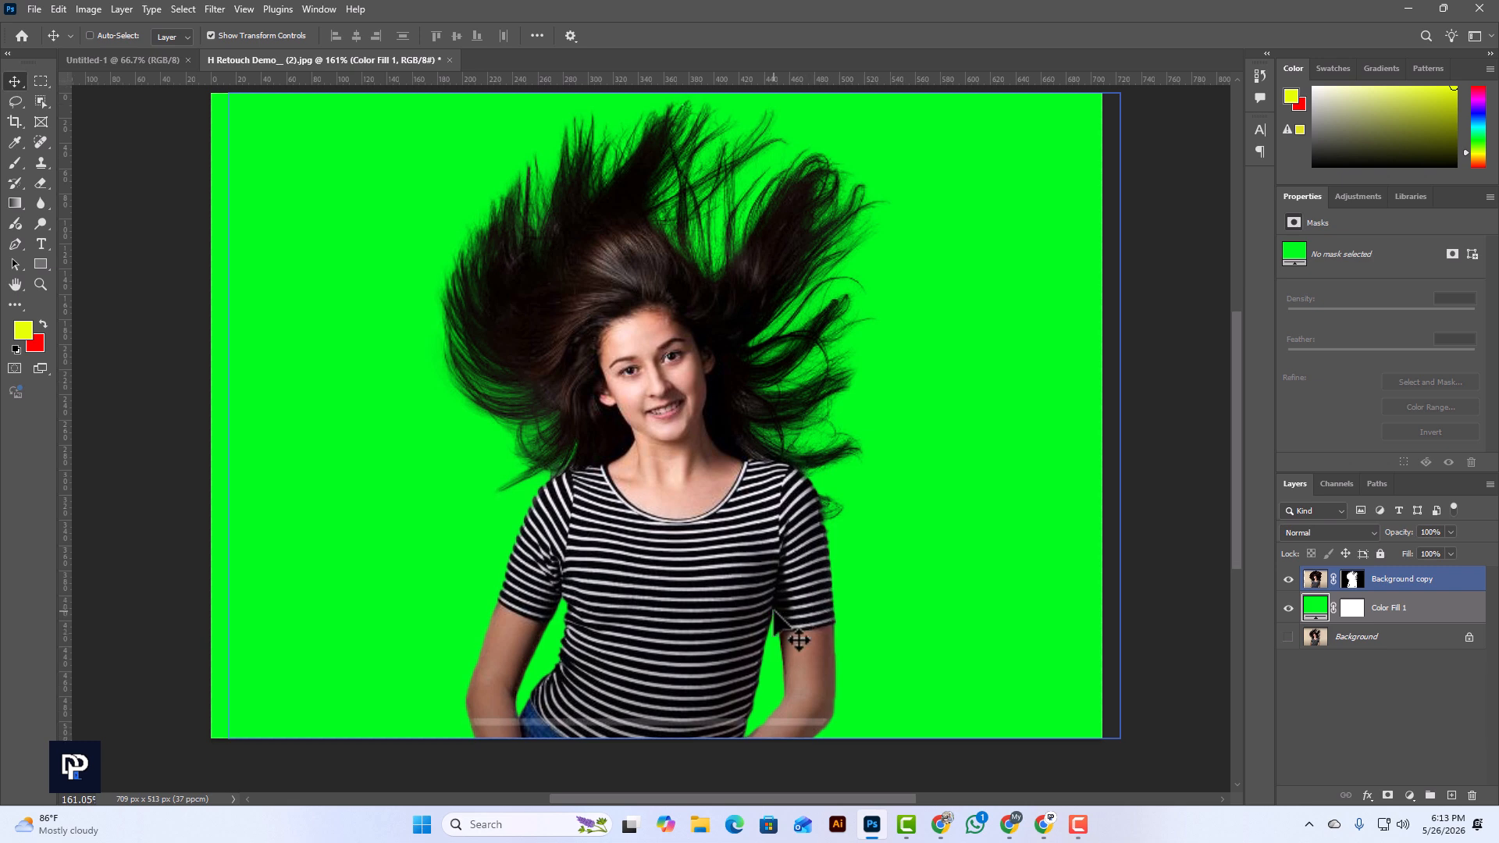